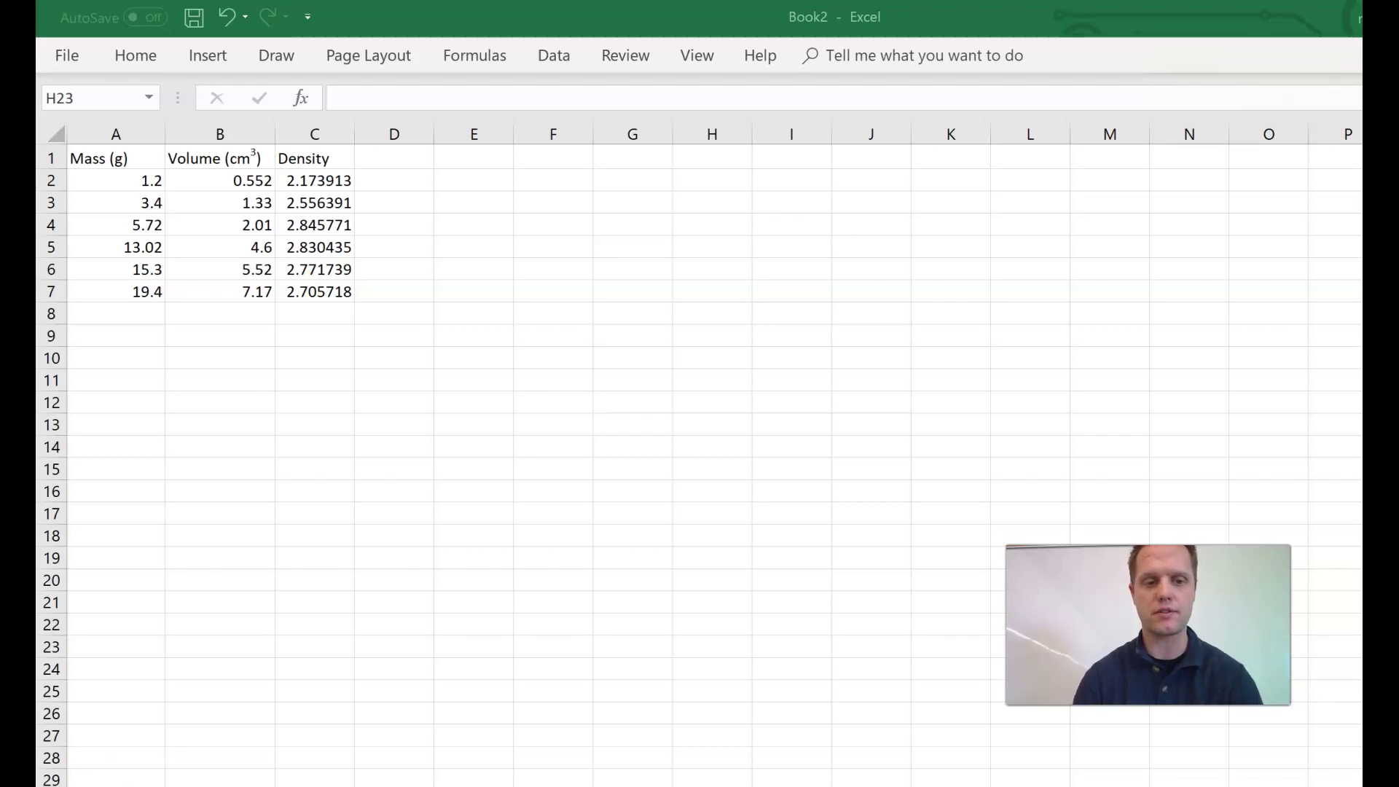
Step: Enter the density formula =A2/B2 in cell C2 to divide the first mass by its volume
click(310, 178)
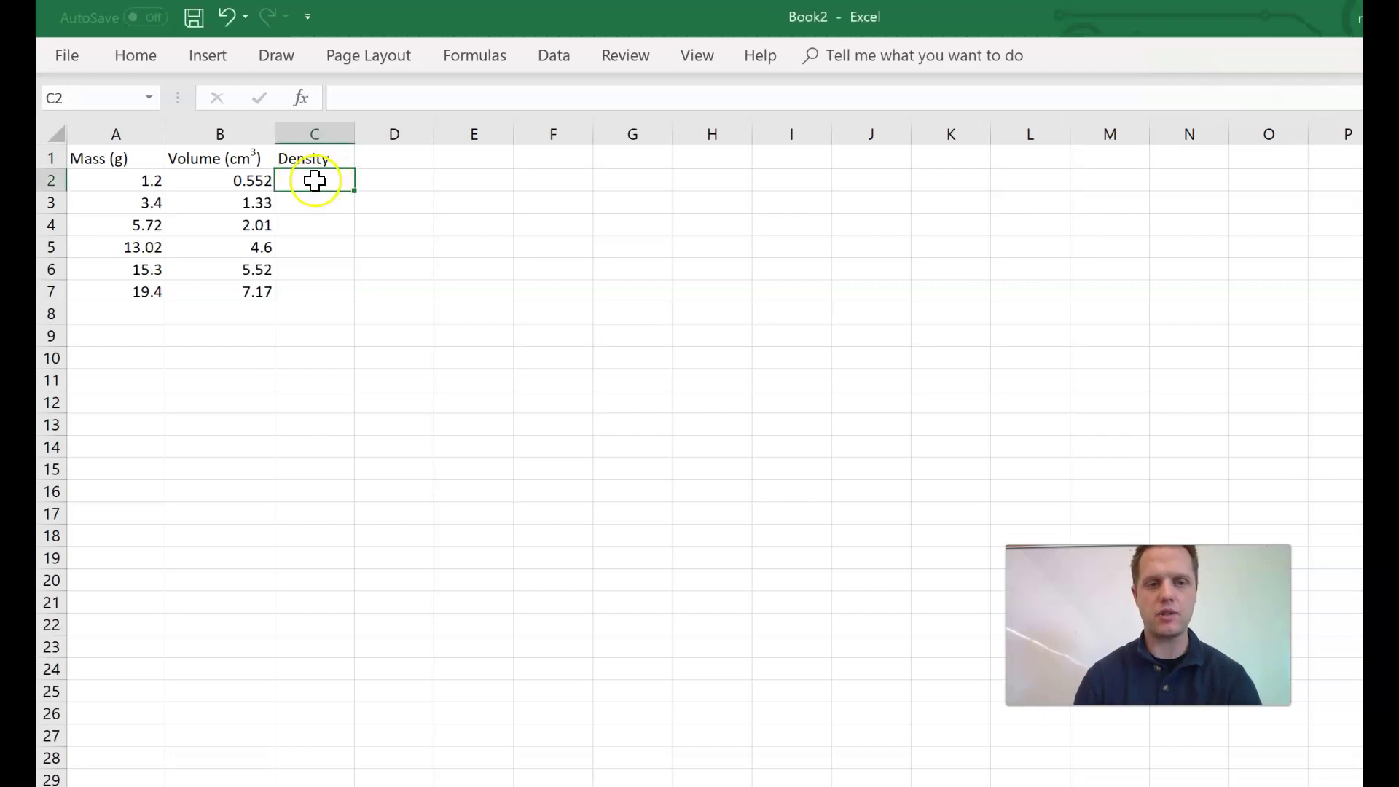
click(306, 157)
click(304, 182)
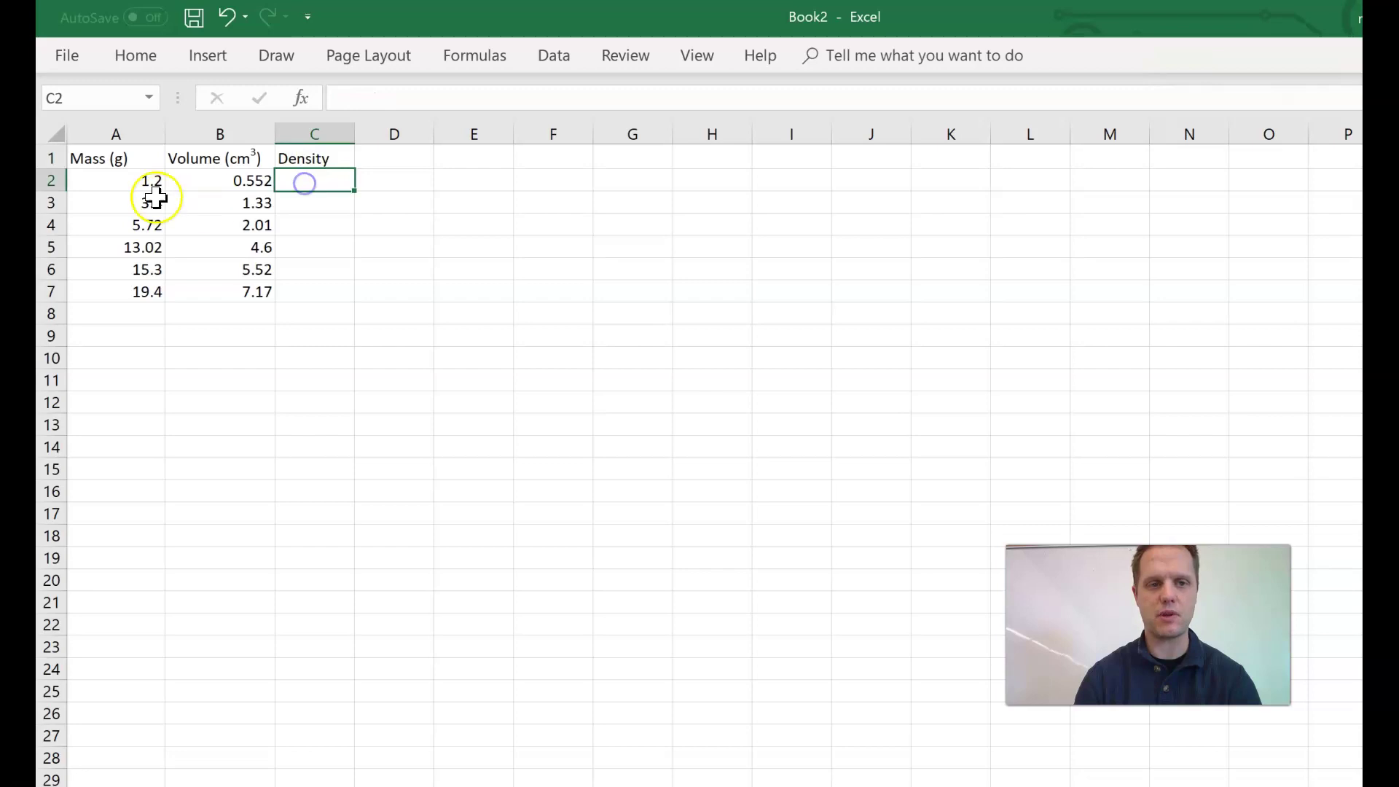
click(119, 175)
click(230, 175)
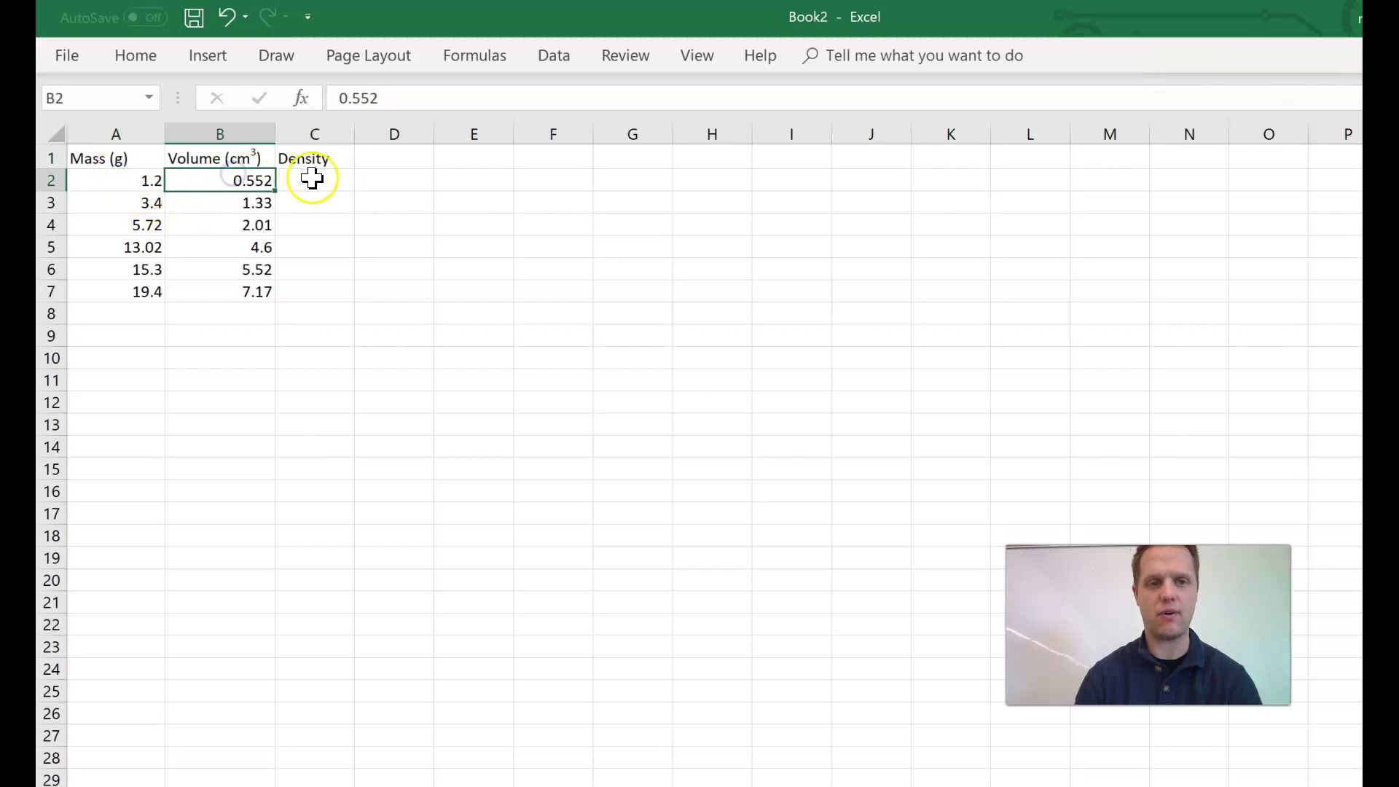
click(312, 178)
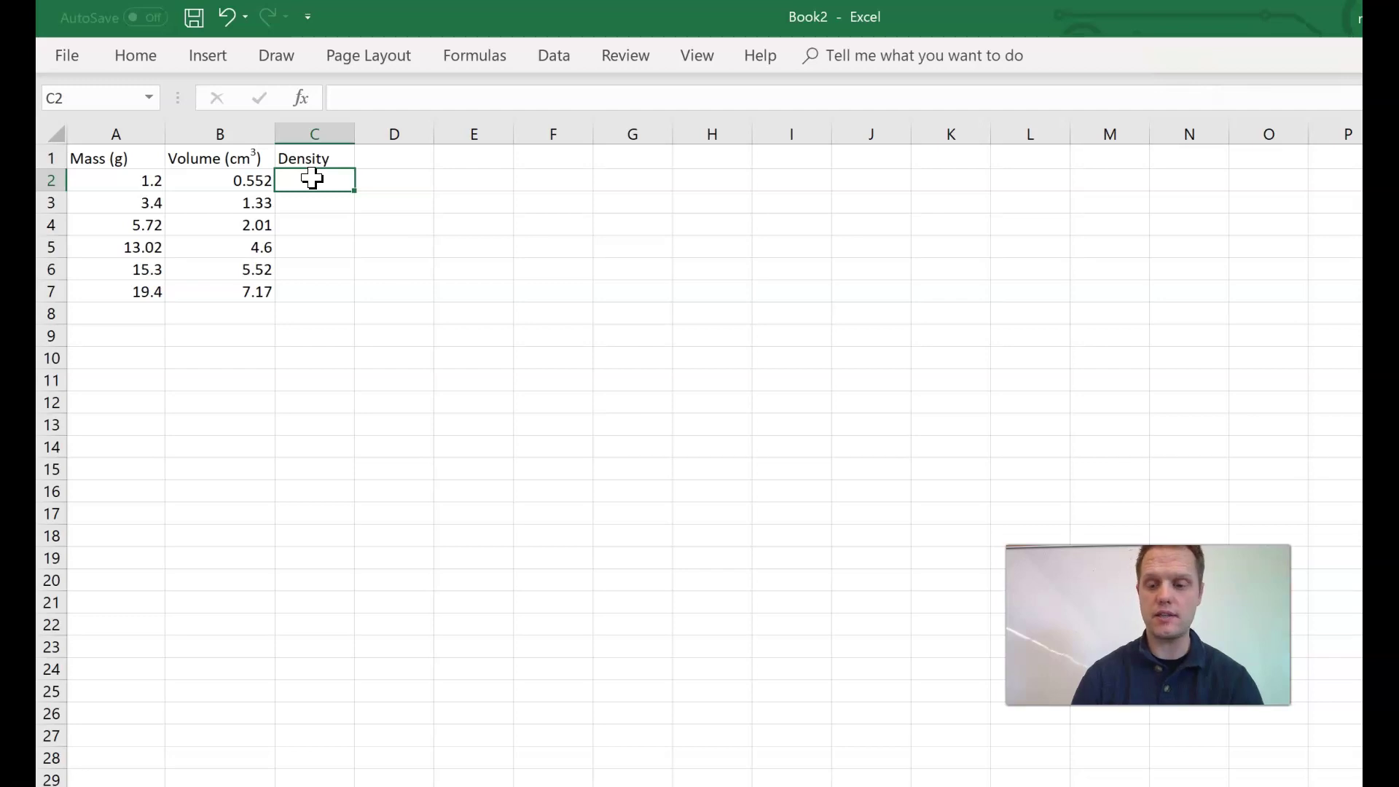
text(=)
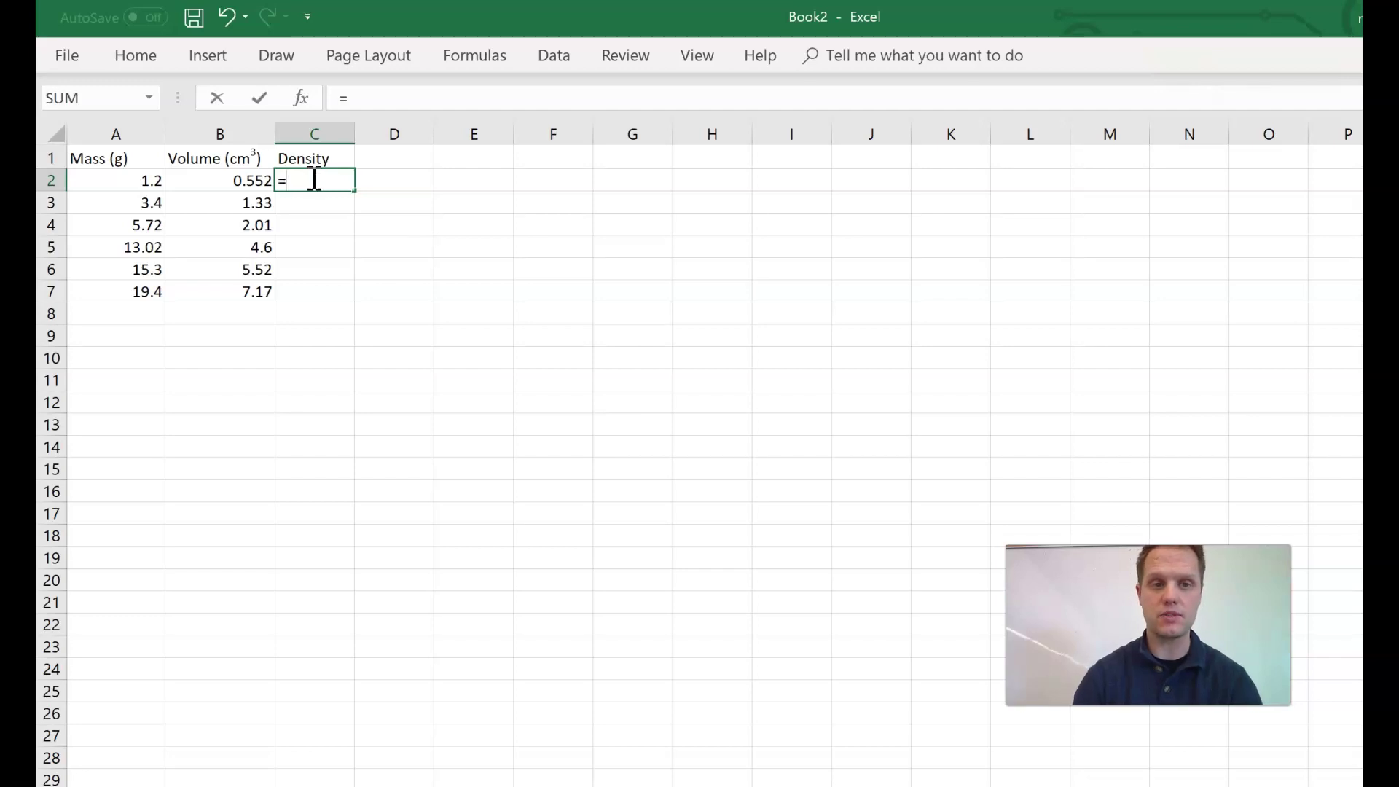
click(145, 179)
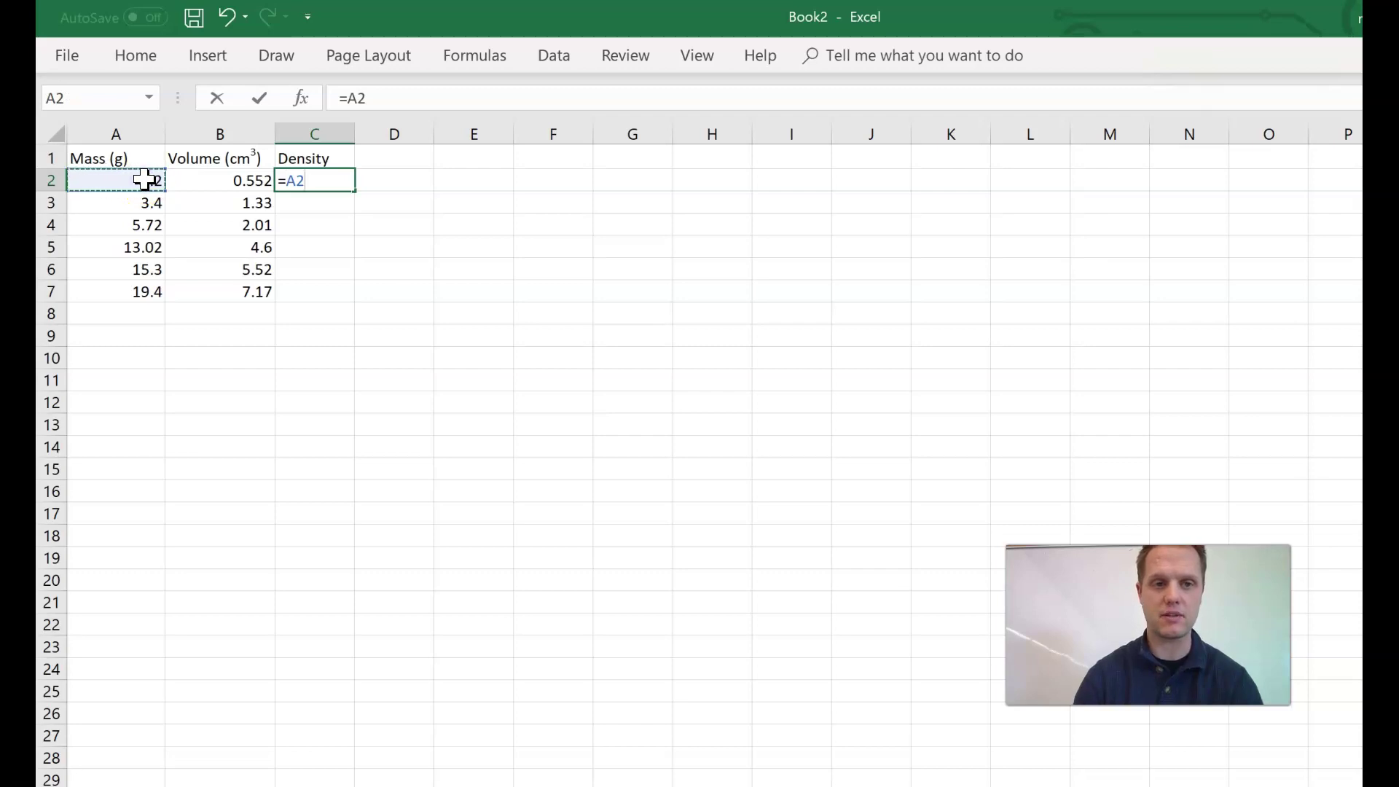
click(392, 99)
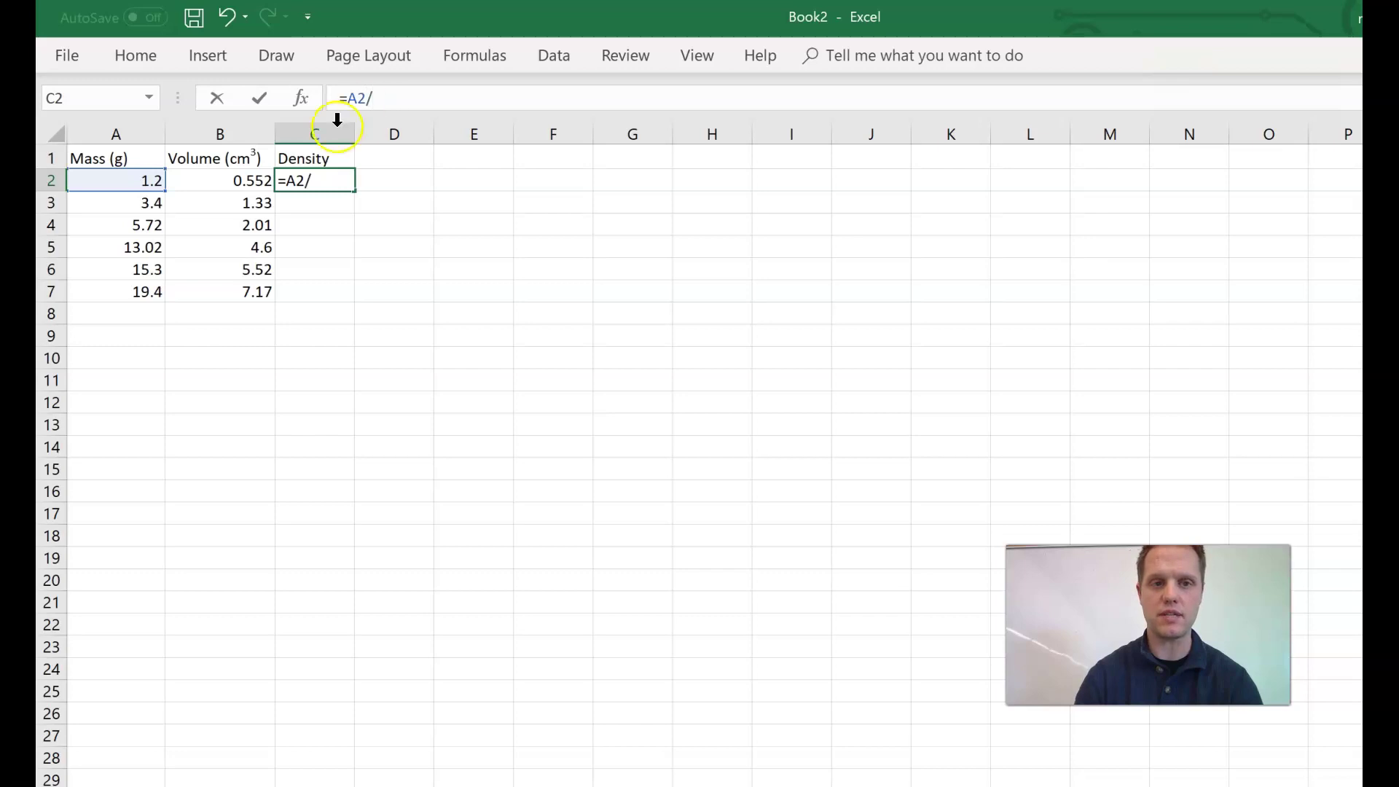
click(234, 183)
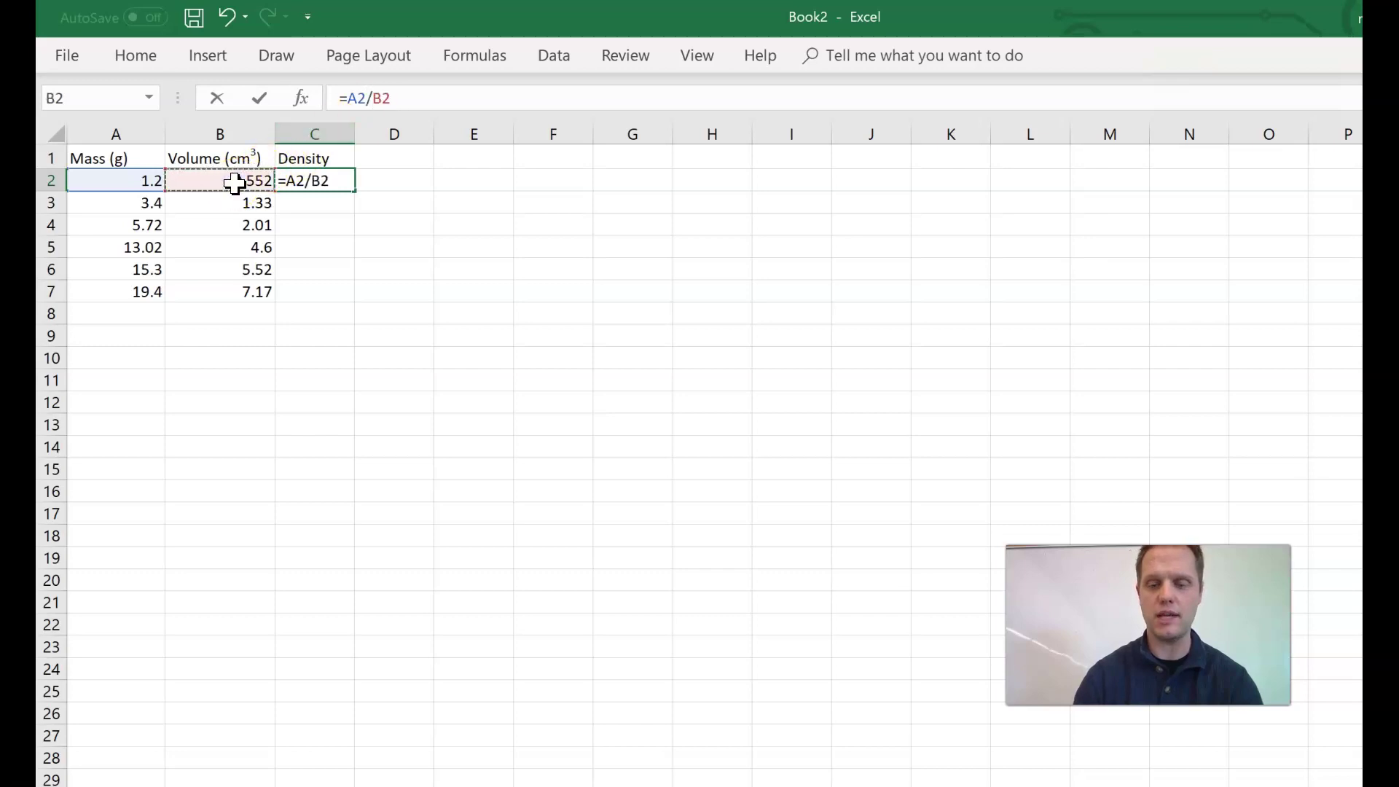
key(Return)
Step: Fill the density formula from C2 down through C7
click(323, 180)
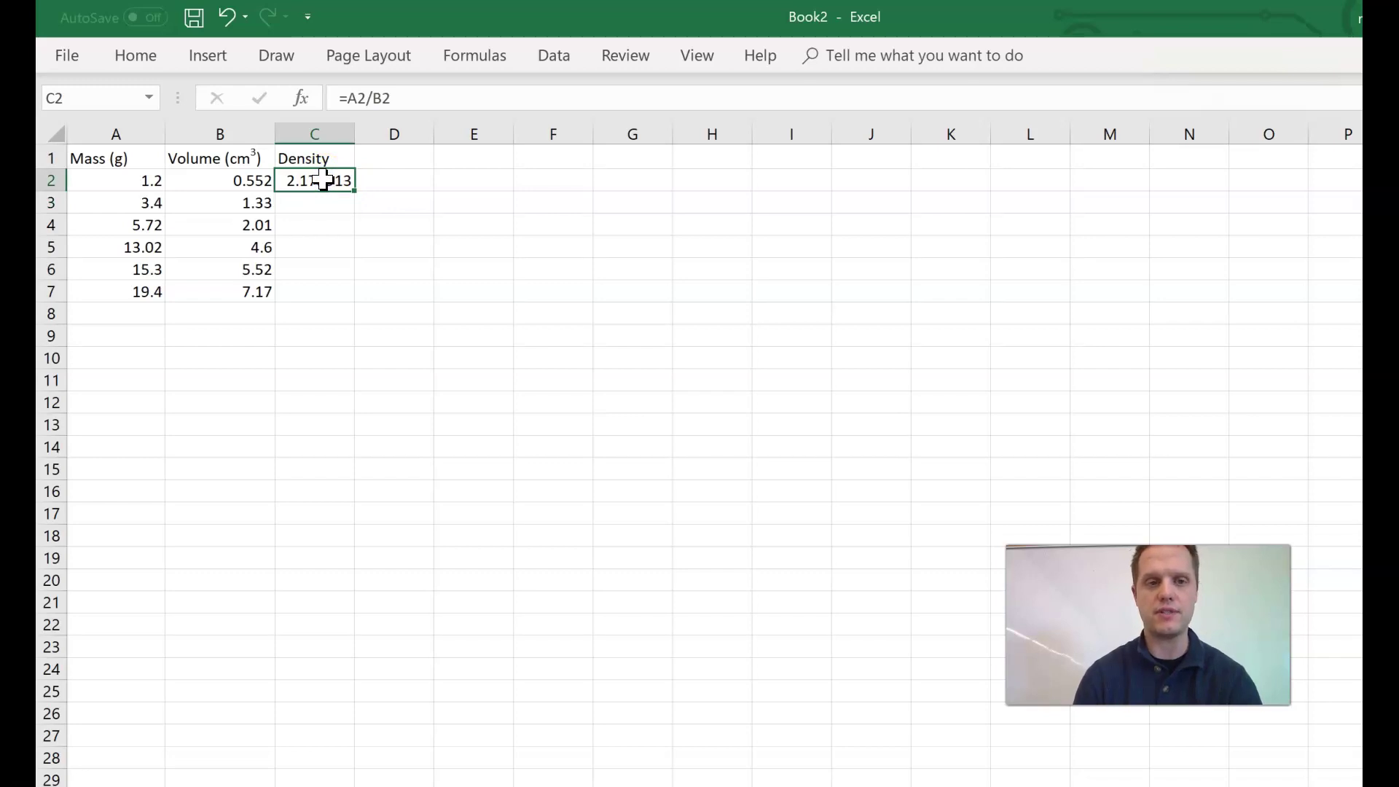
click(350, 187)
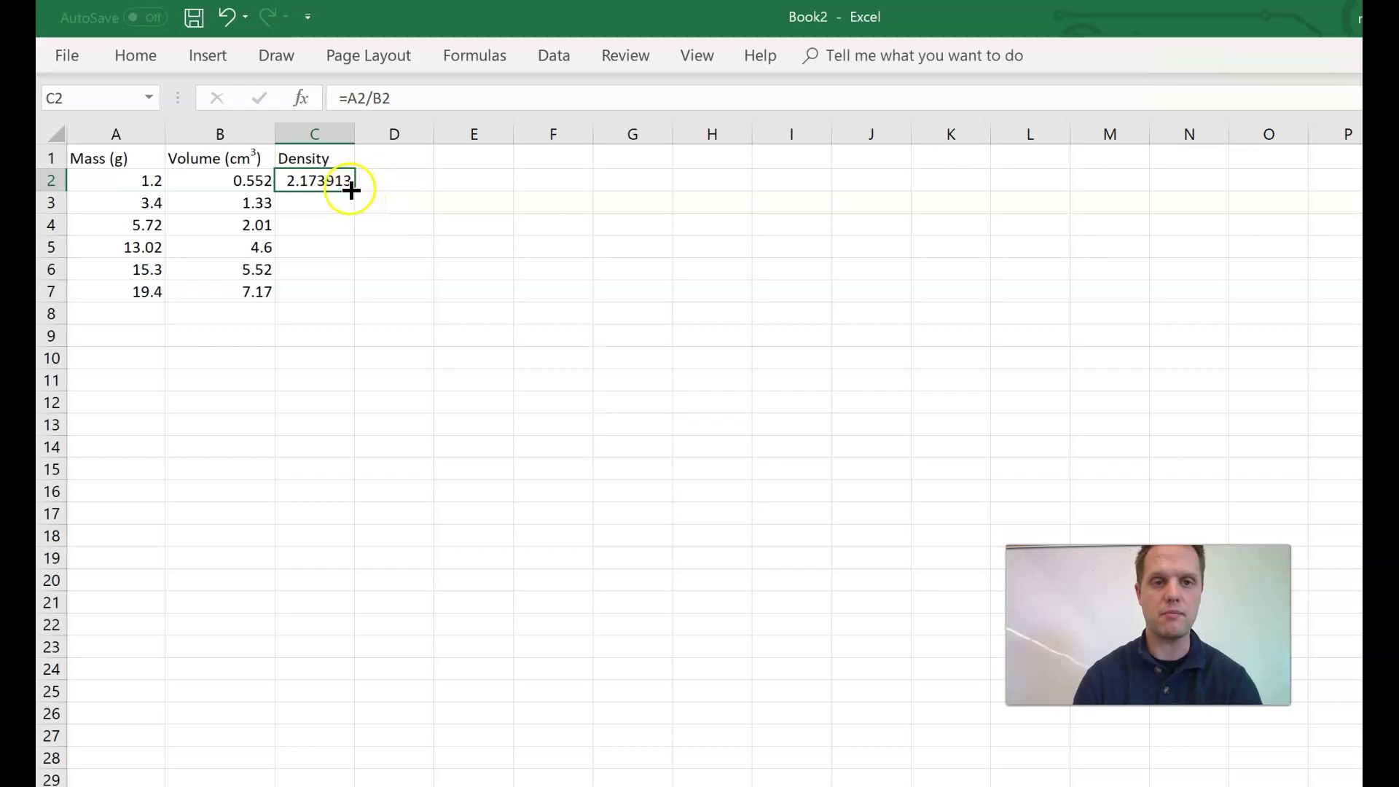
drag(350, 188, 353, 295)
click(334, 328)
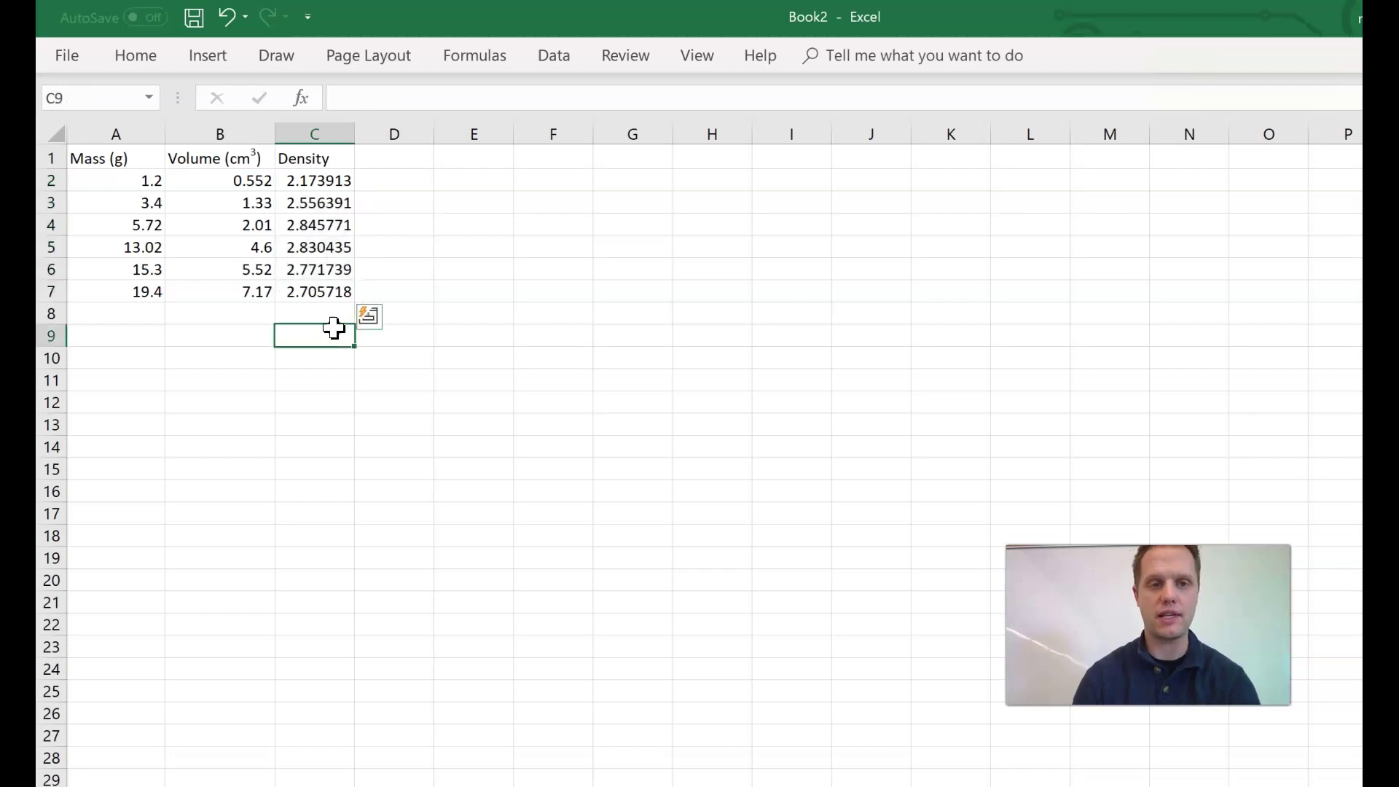
Step: Enter the heading Mean in cell D1, beside the Density heading
click(402, 156)
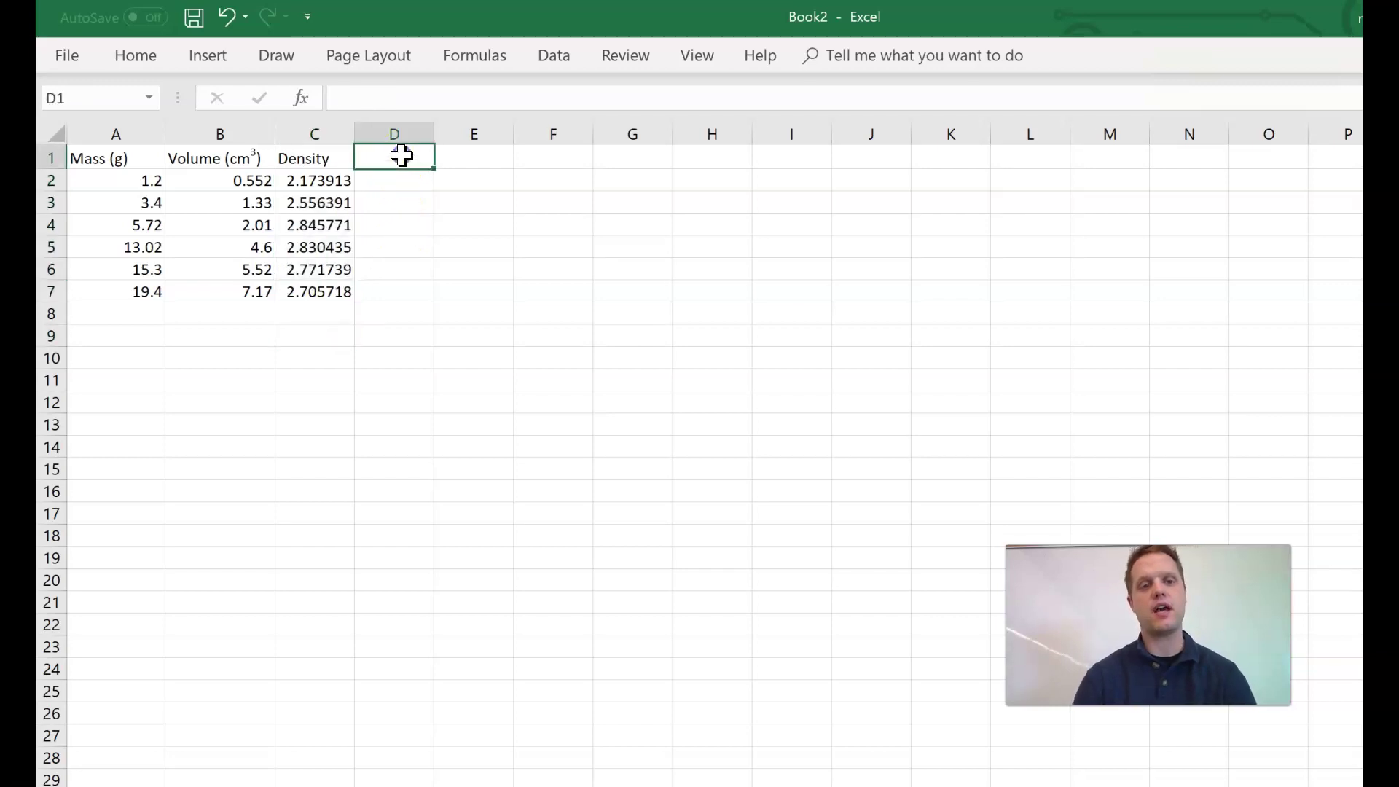
text(A)
text(Mean)
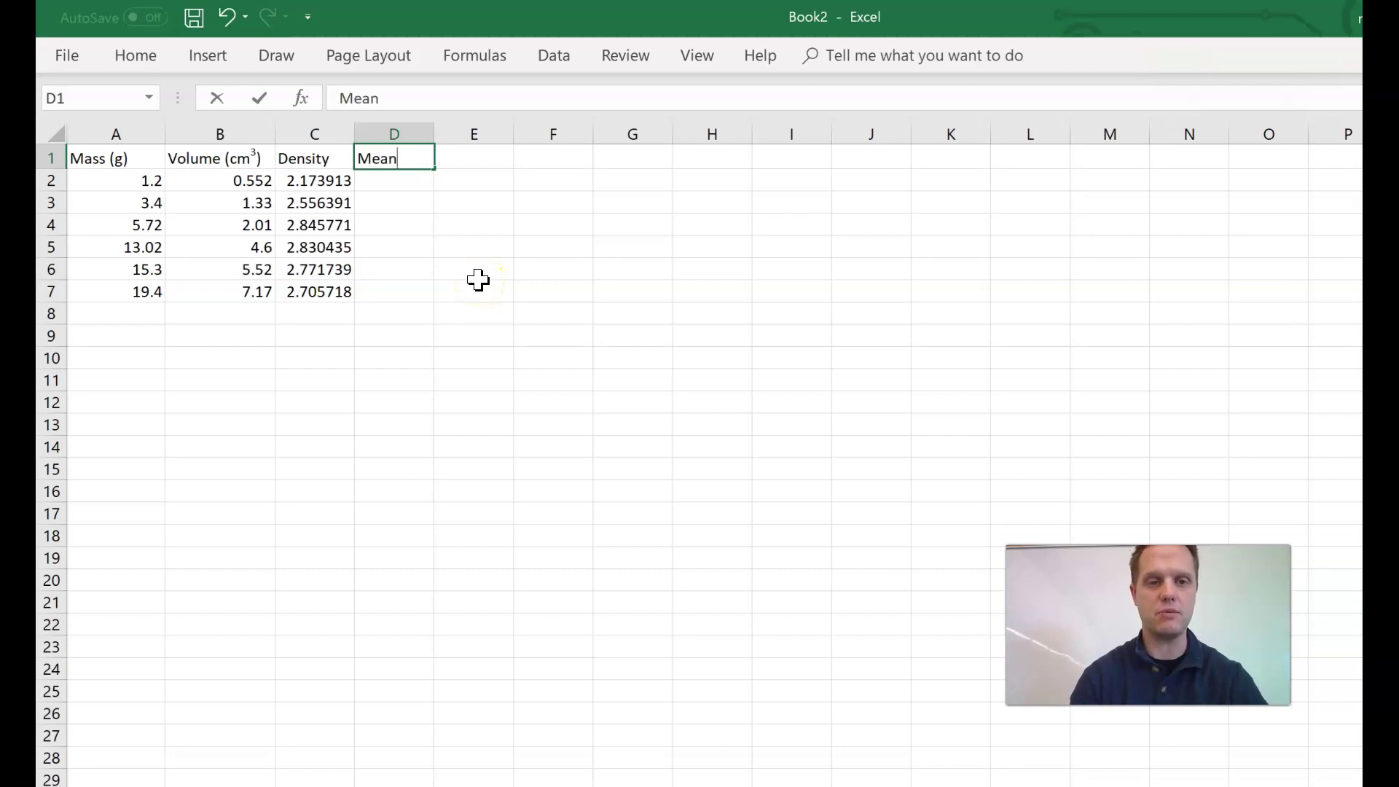
key(Return)
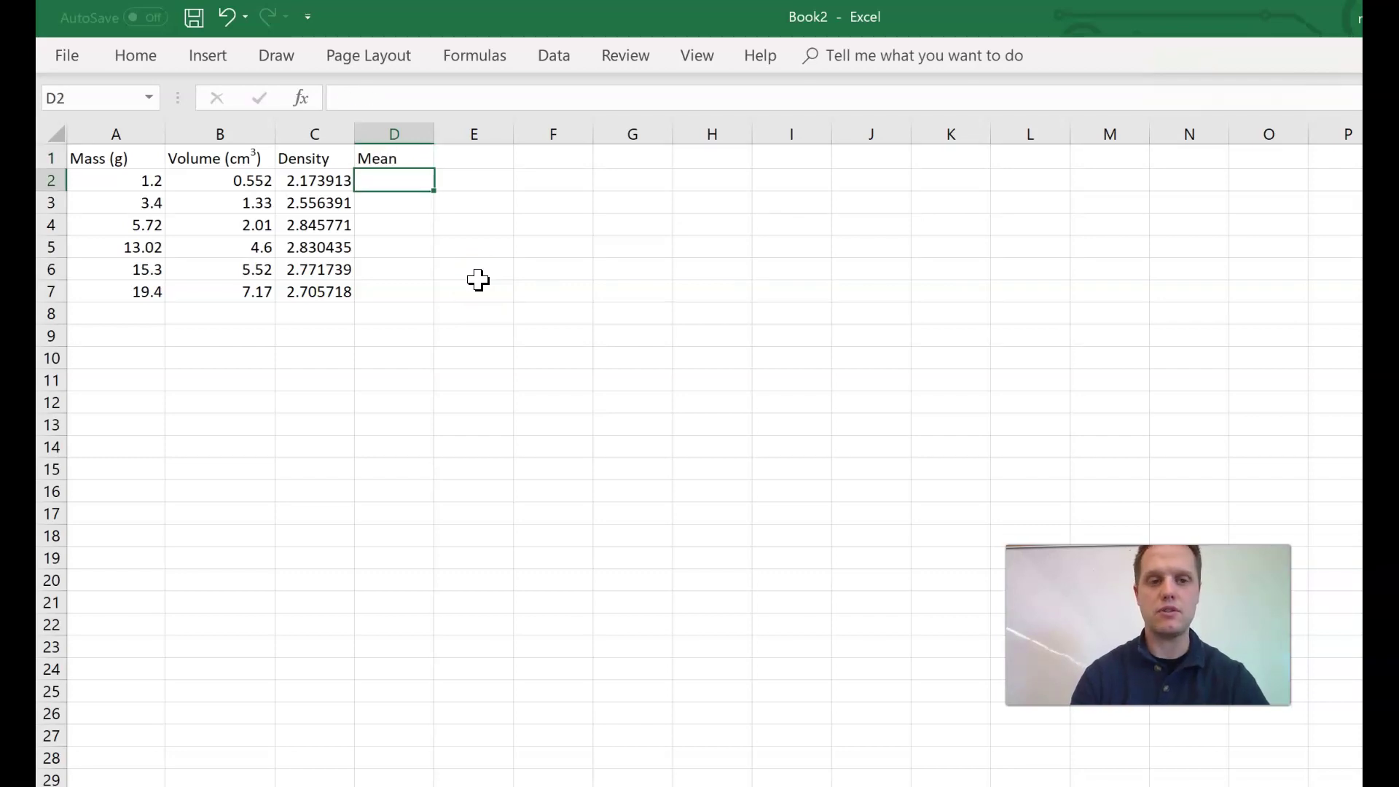
Step: Calculate the mean density in cell D2 with the formula =average(C2:C7)
key(Up)
key(Down)
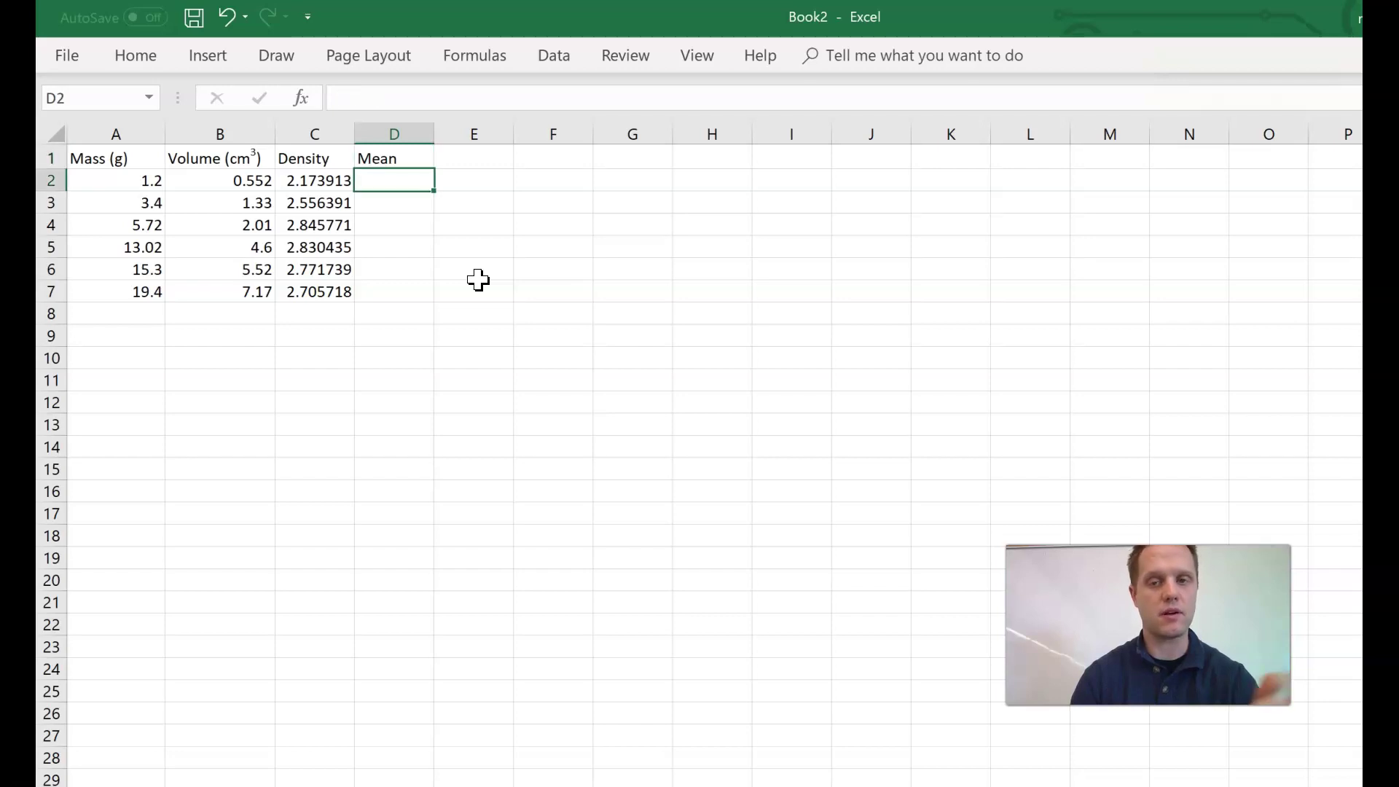
text(=)
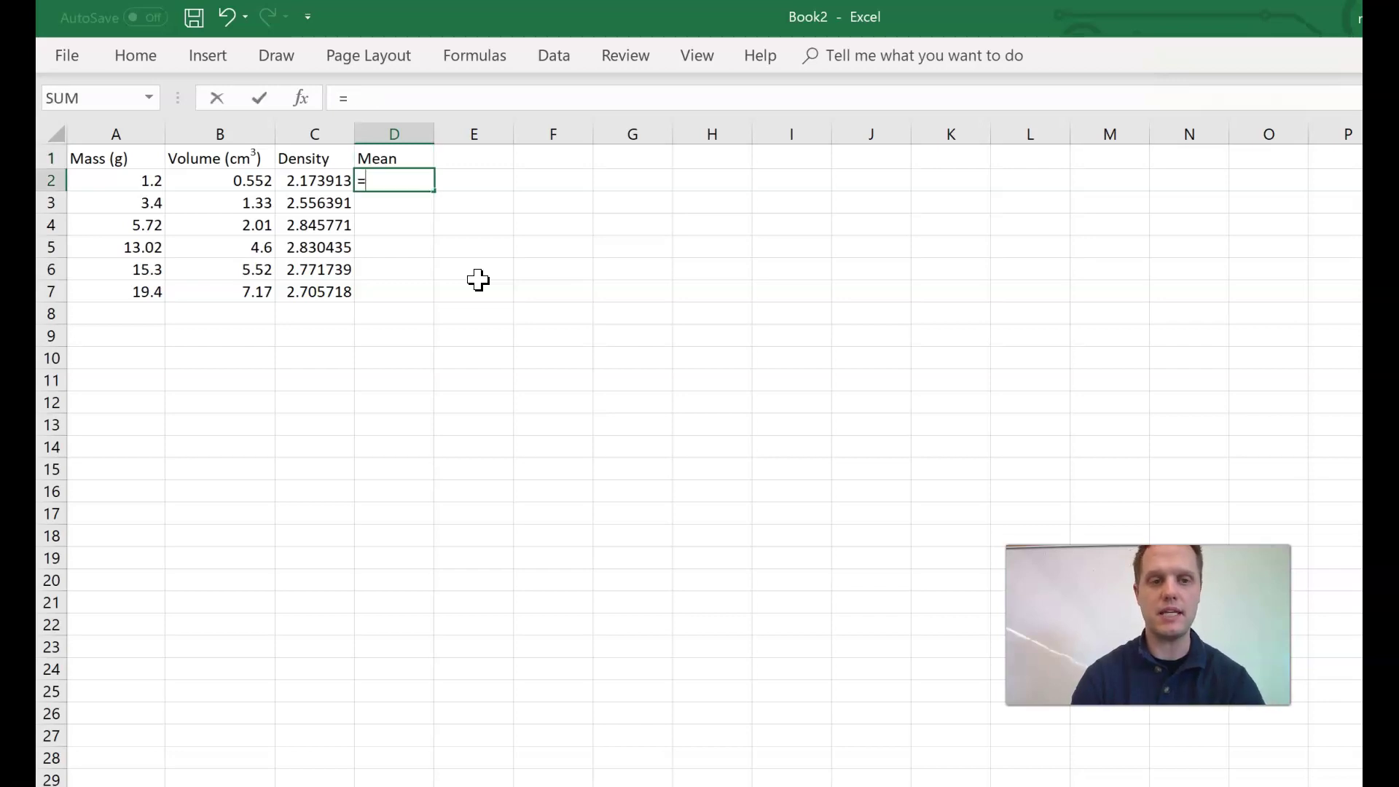
text(average)
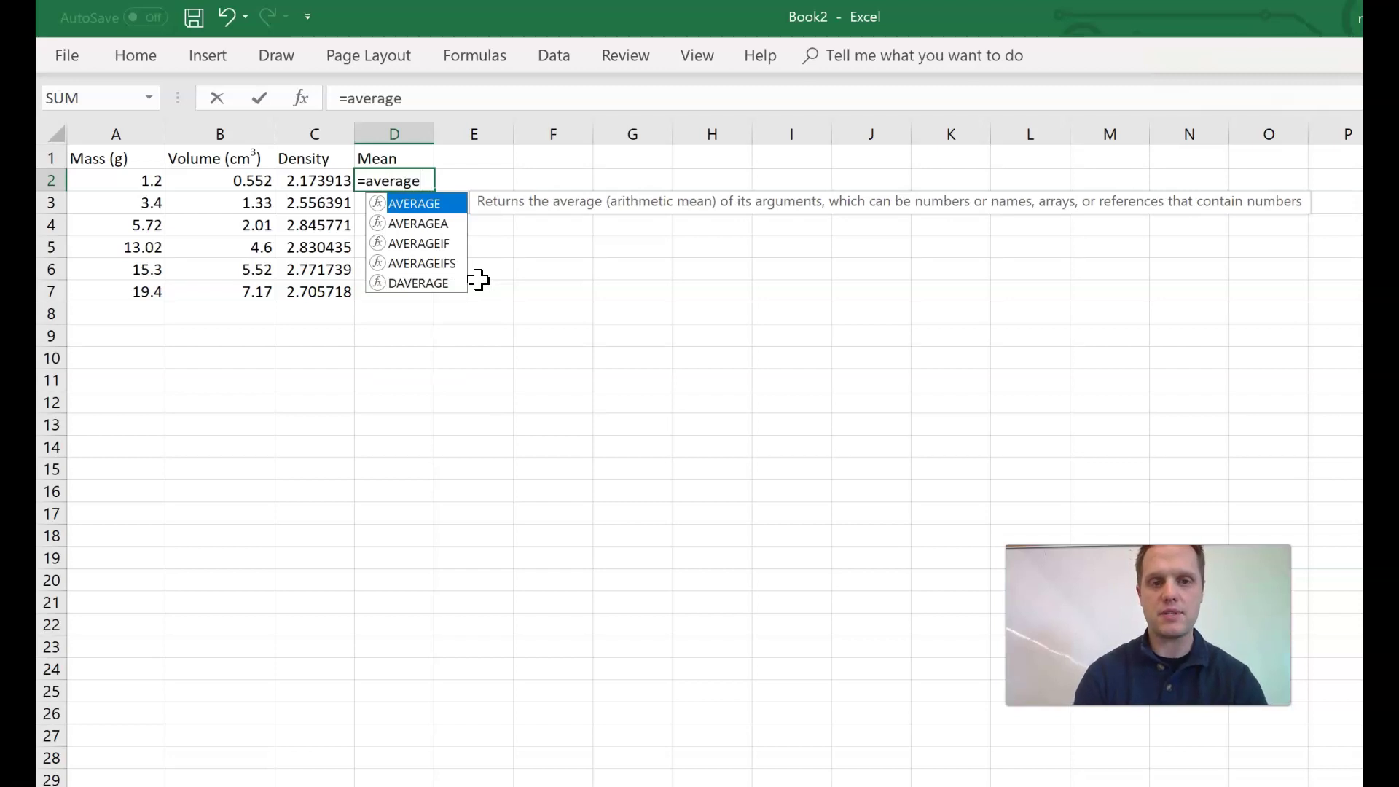
text(()
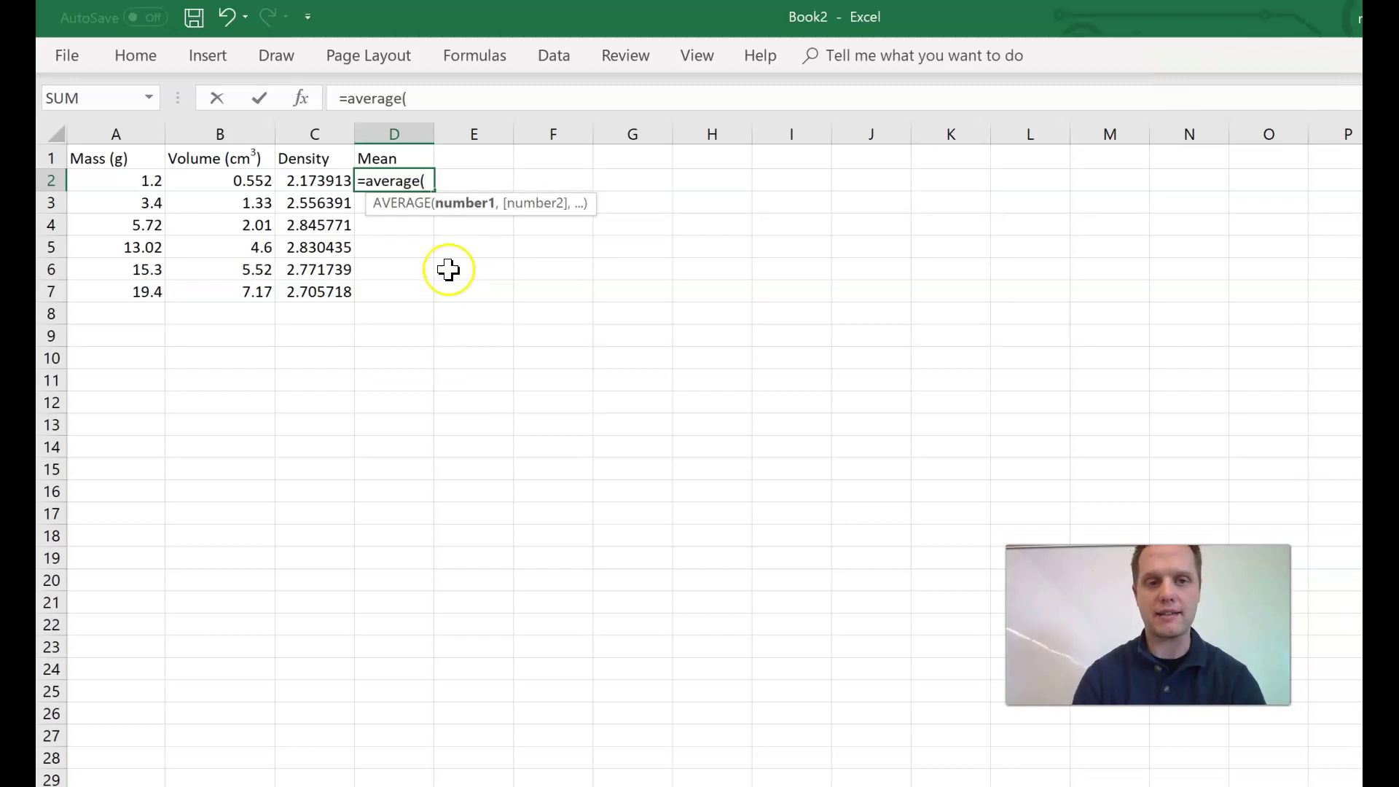
drag(325, 180, 325, 286)
text())
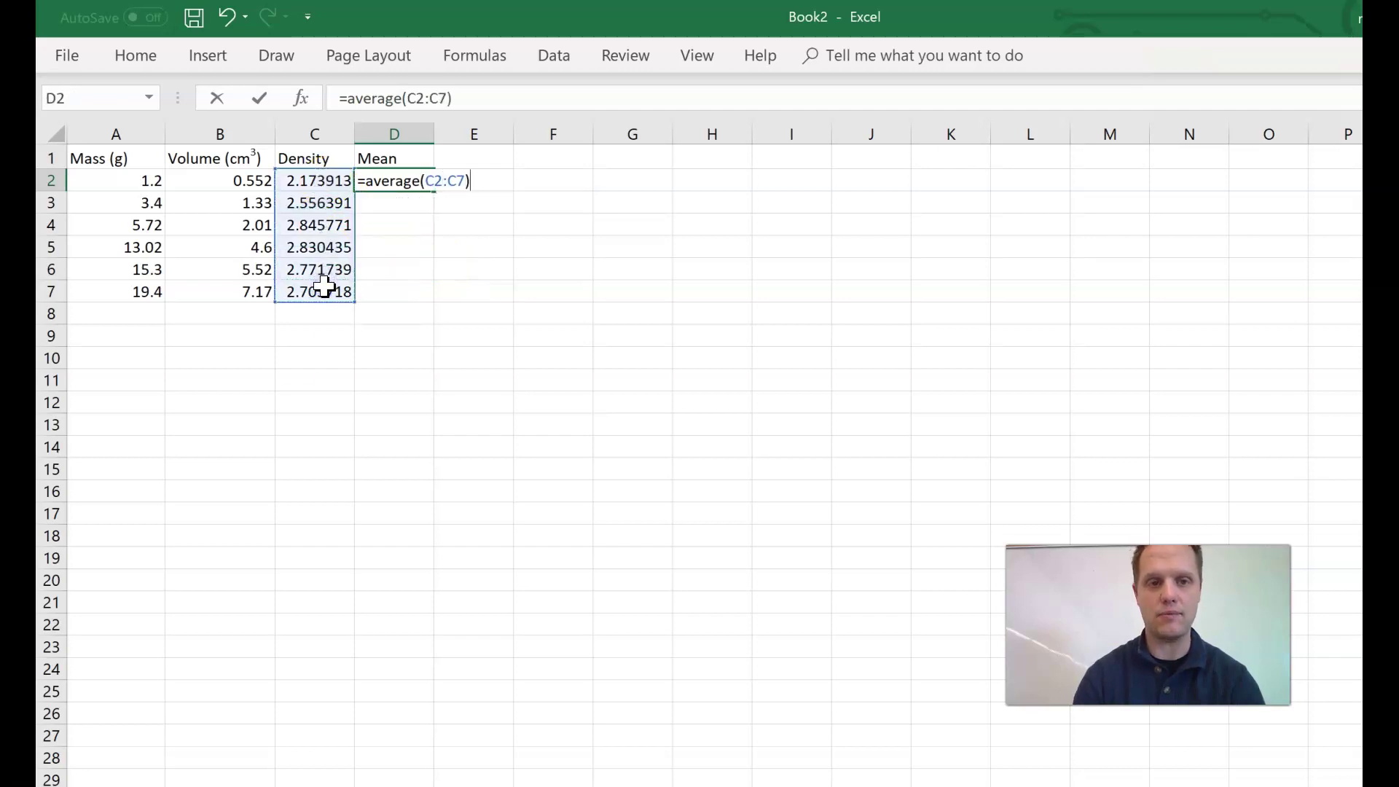
key(Return)
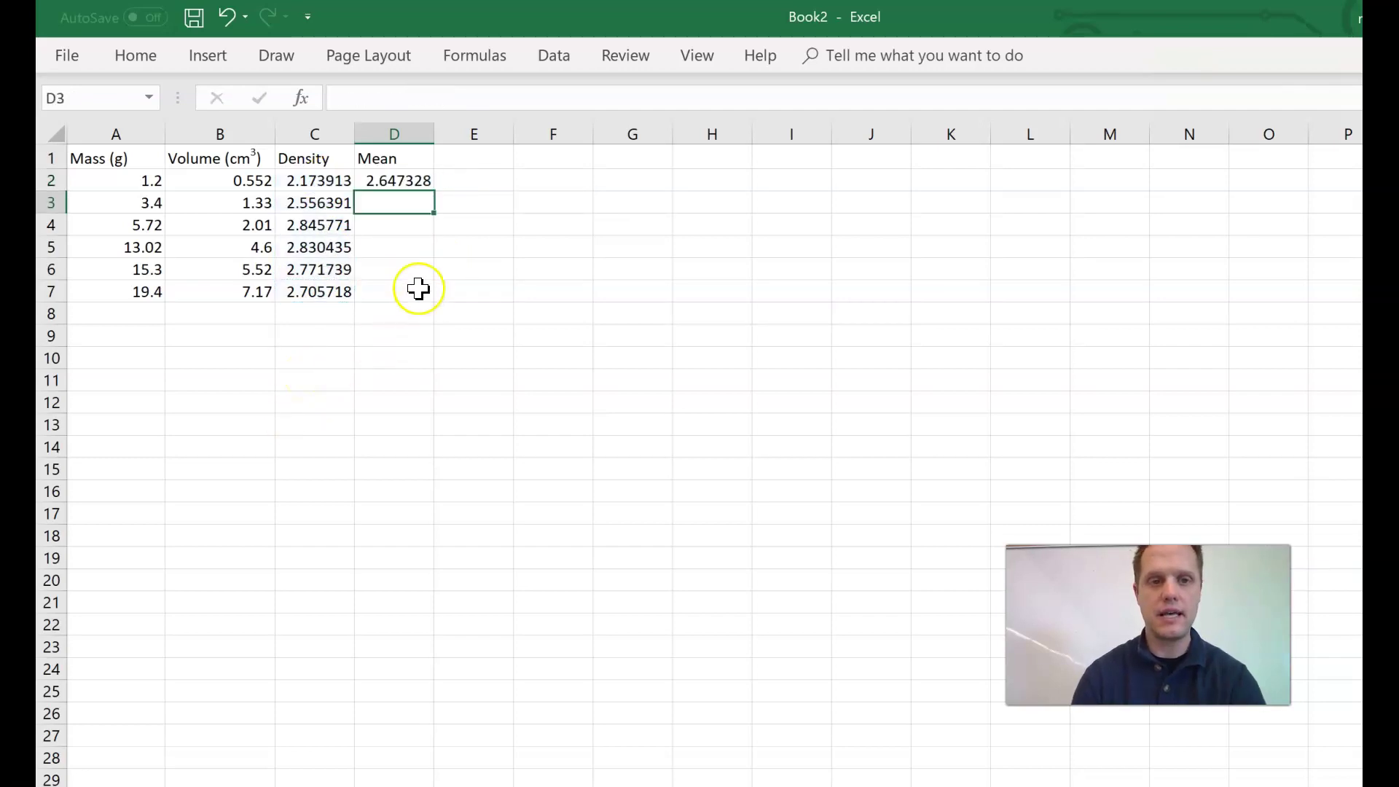
click(394, 179)
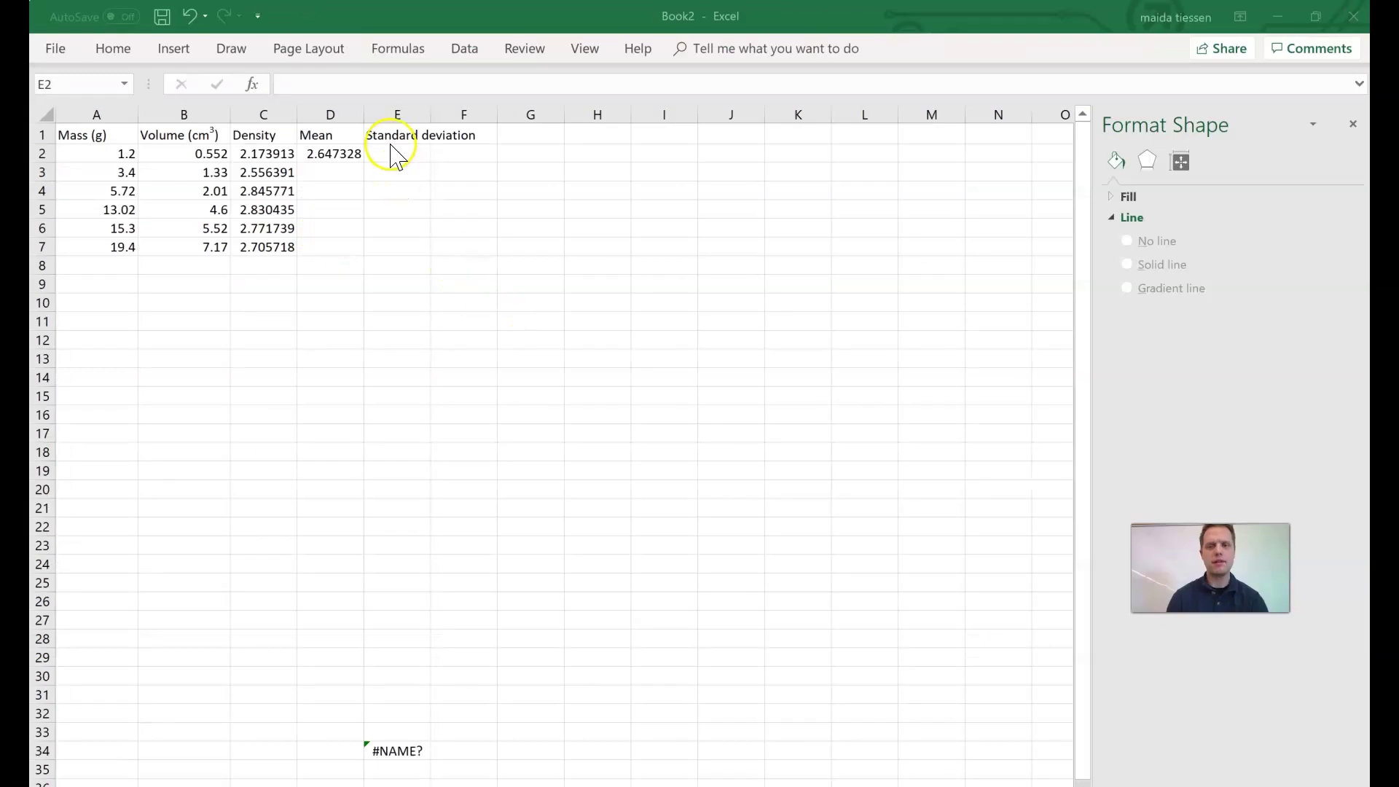
Step: Calculate the sample standard deviation of the densities in cell E2 with =STDEV.S(C2:C7)
click(394, 153)
text(=)
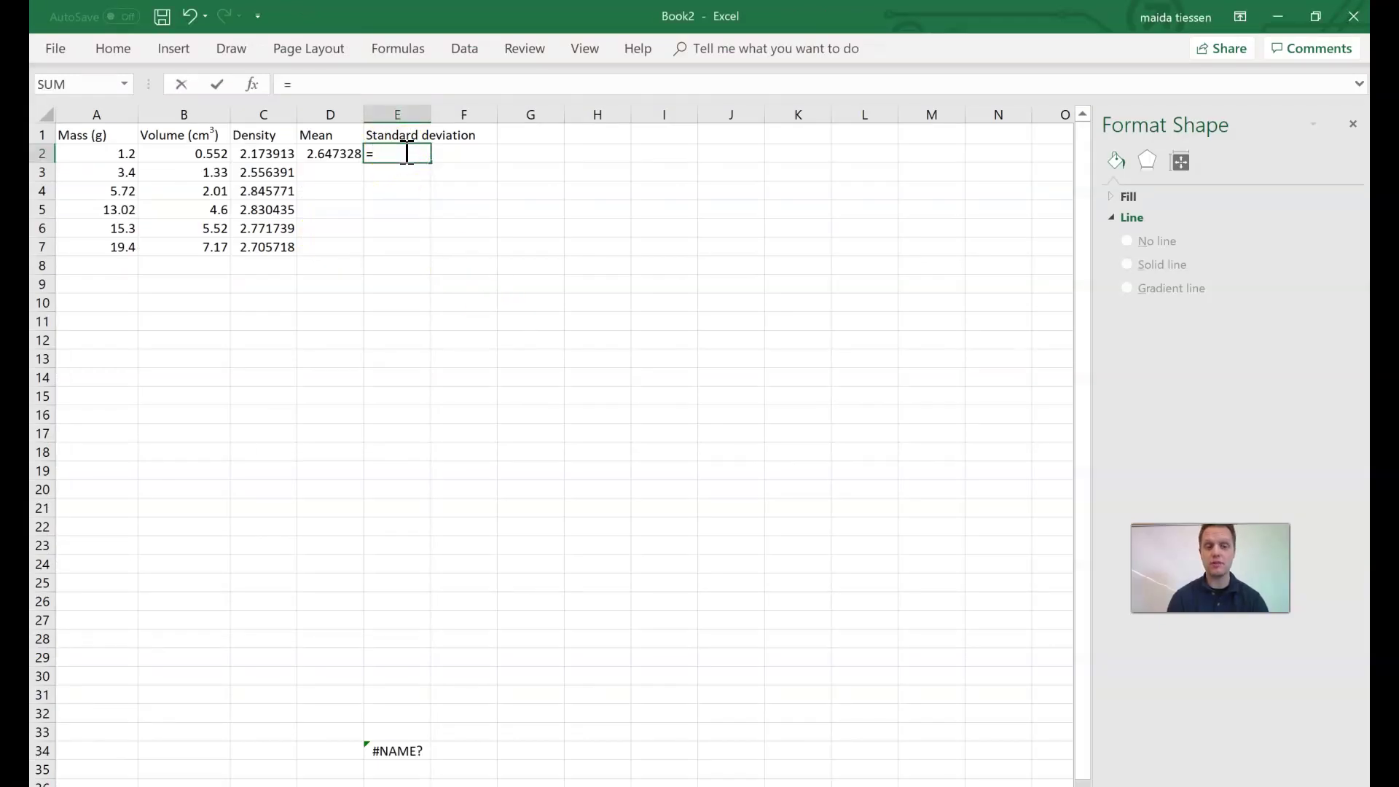
text(st)
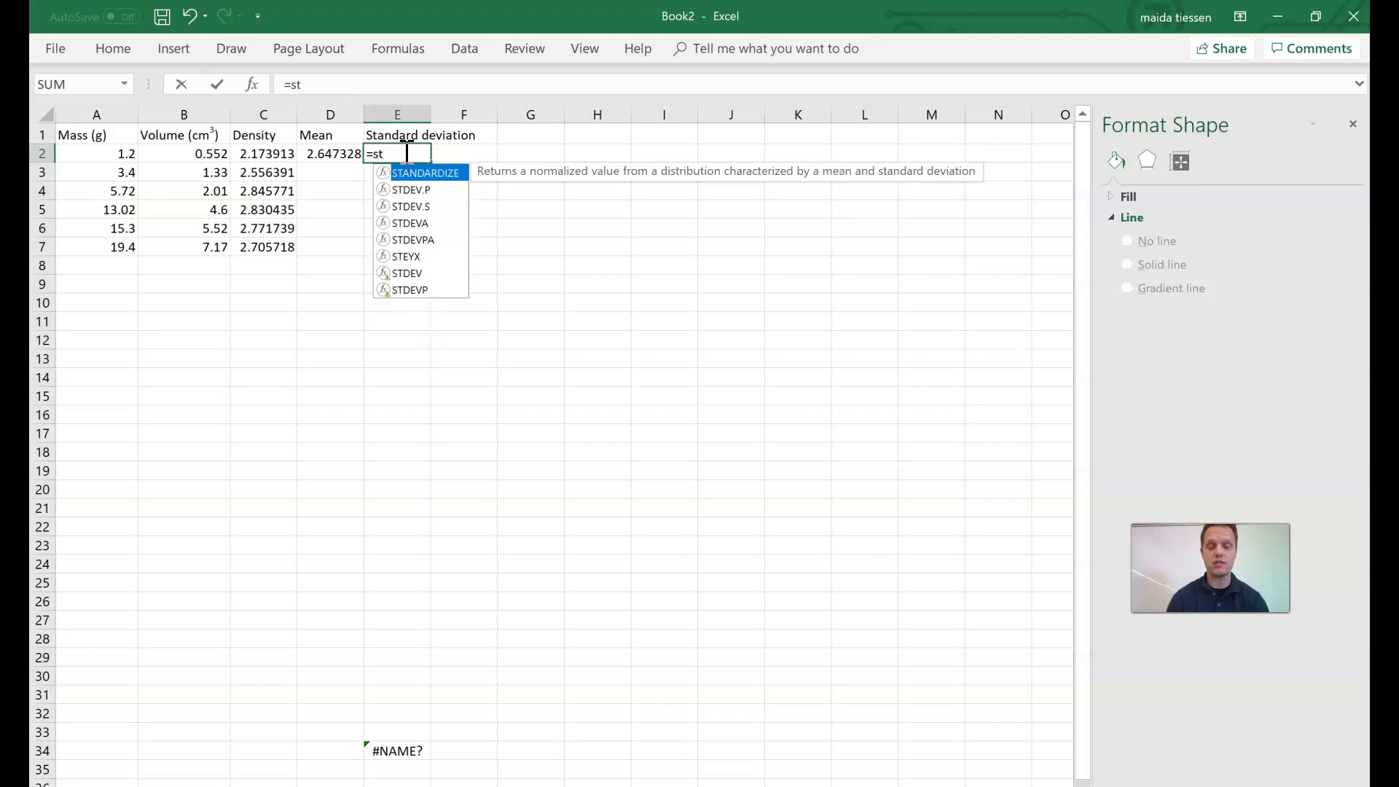
text(d)
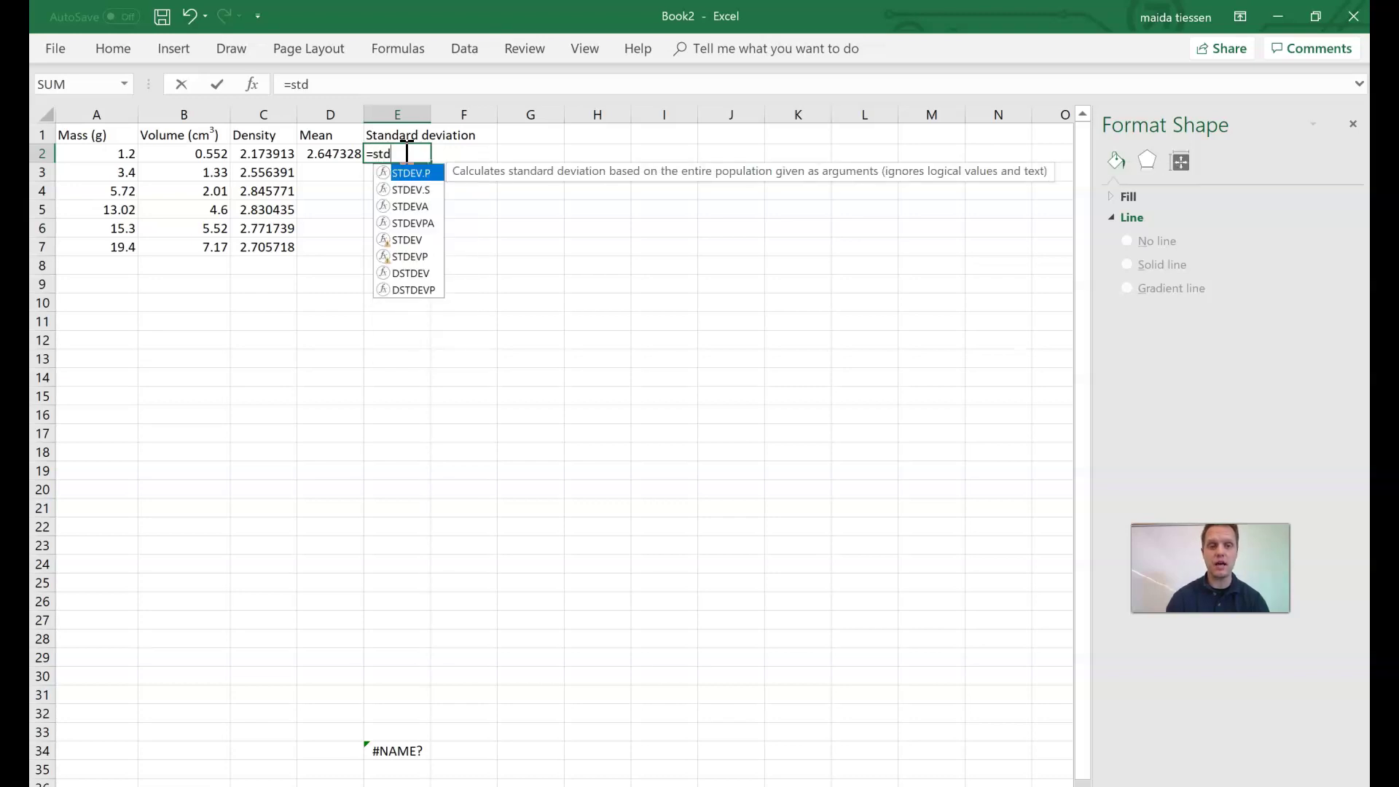
click(424, 190)
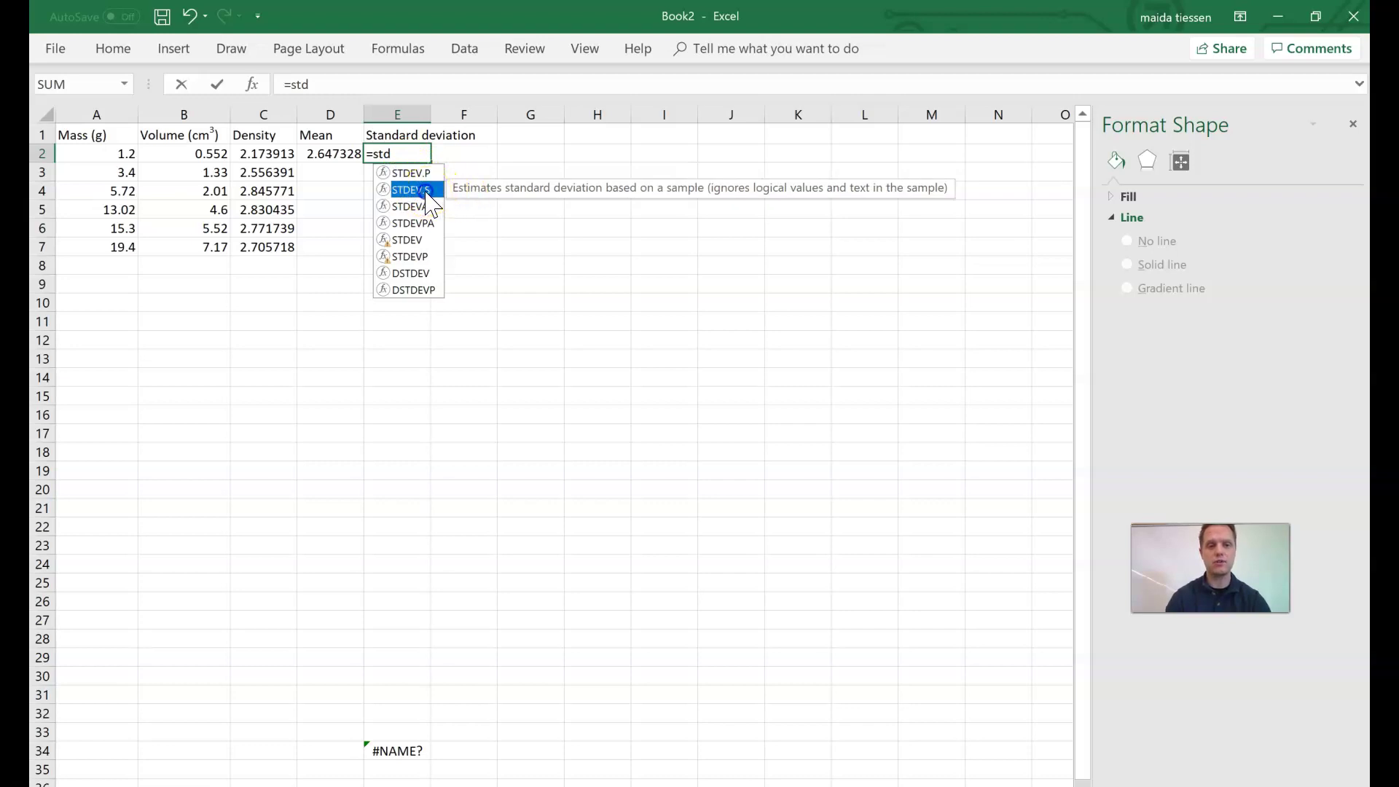
double_click(425, 190)
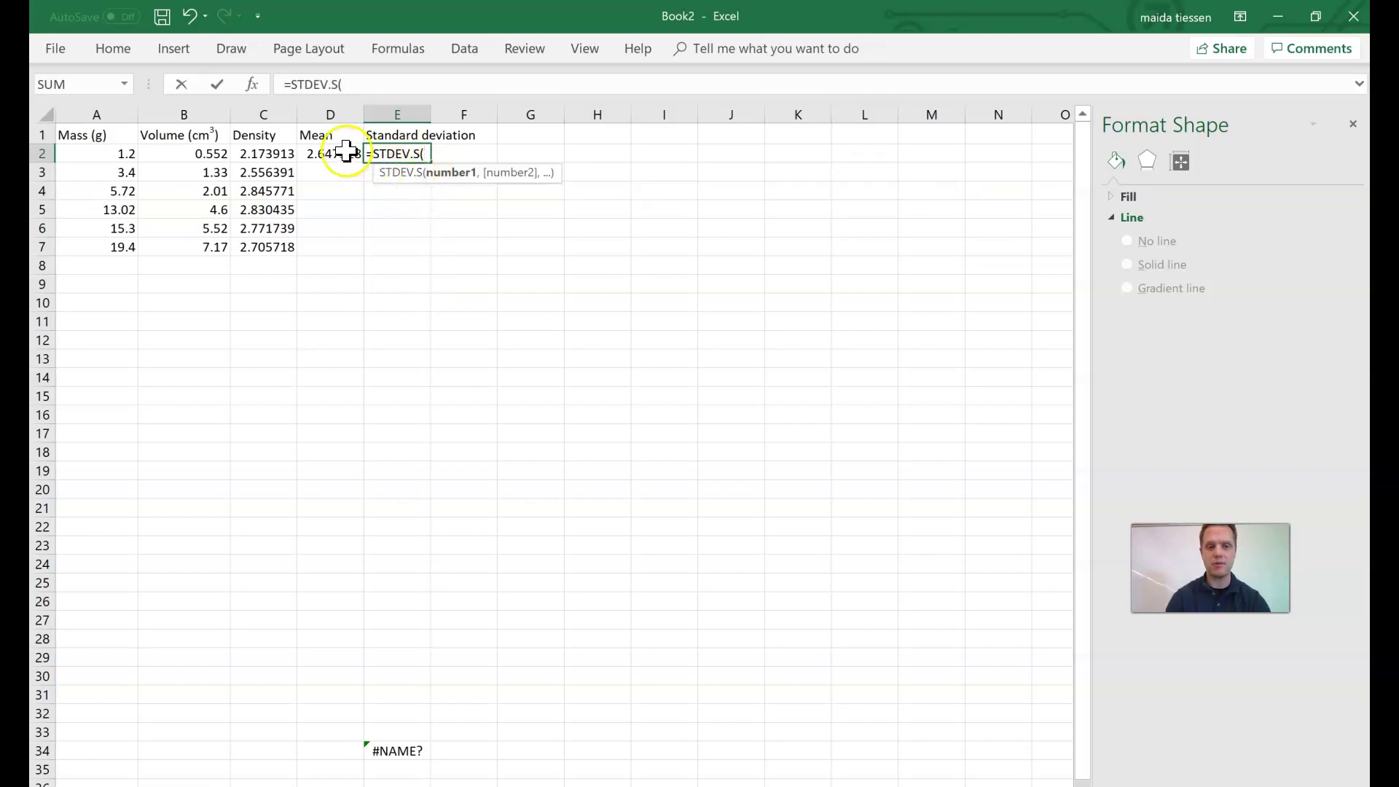
drag(263, 153, 260, 252)
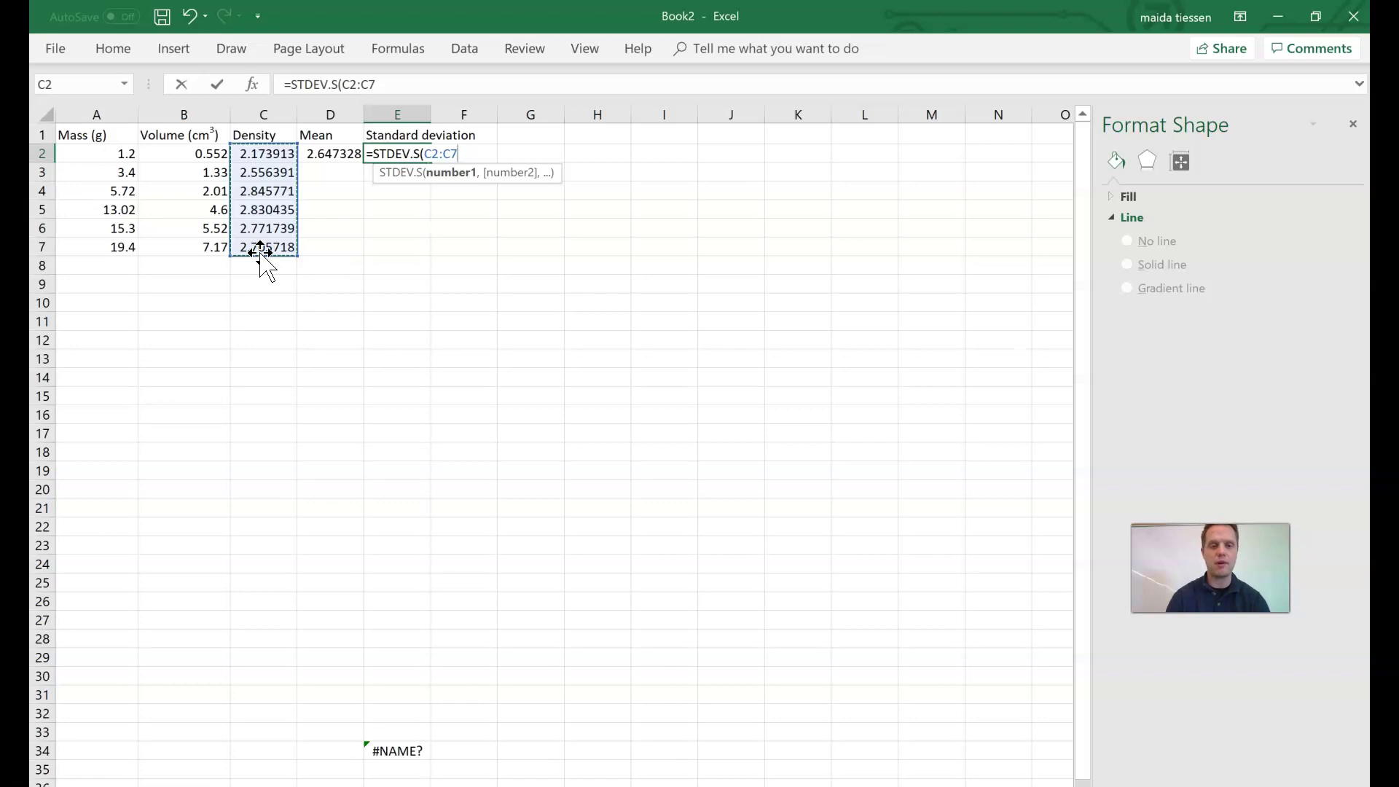
text())
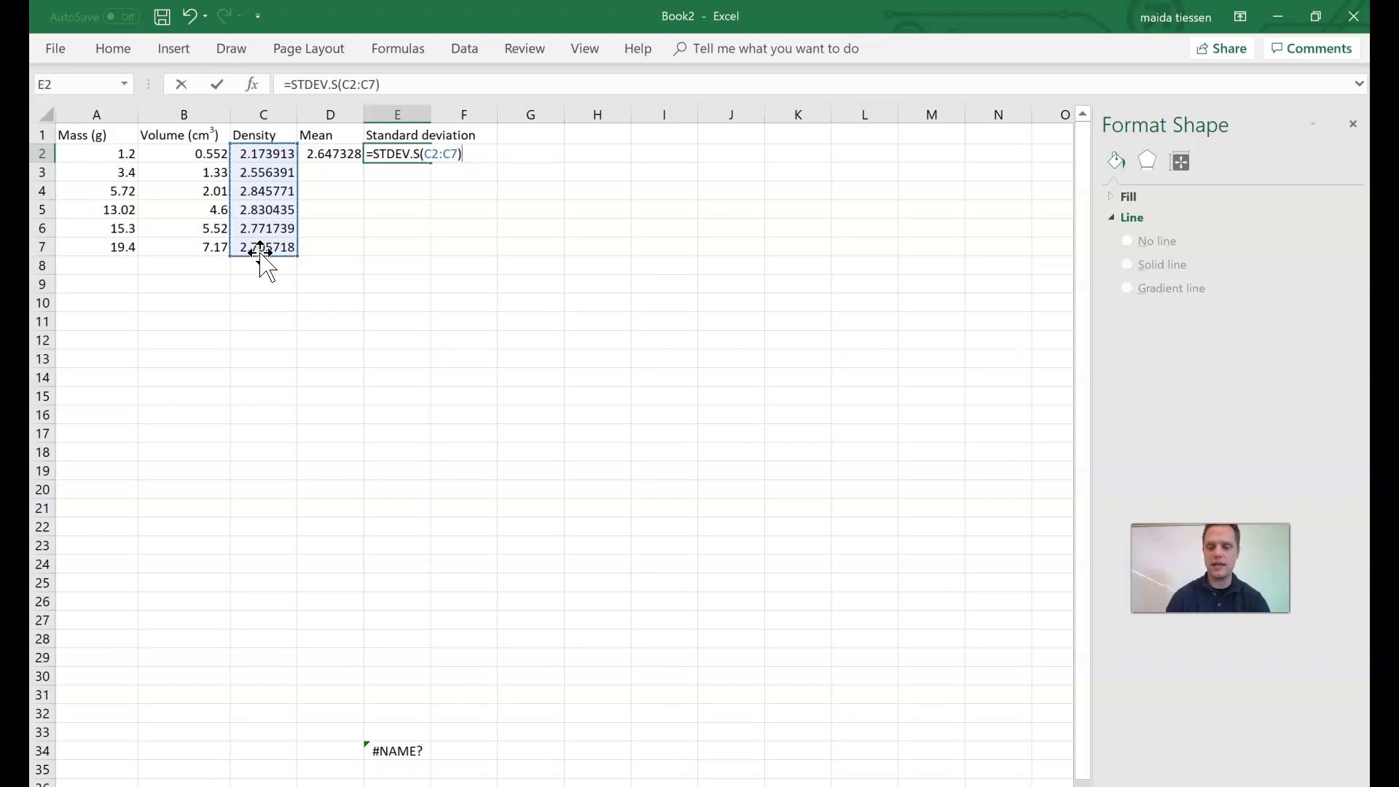
key(Return)
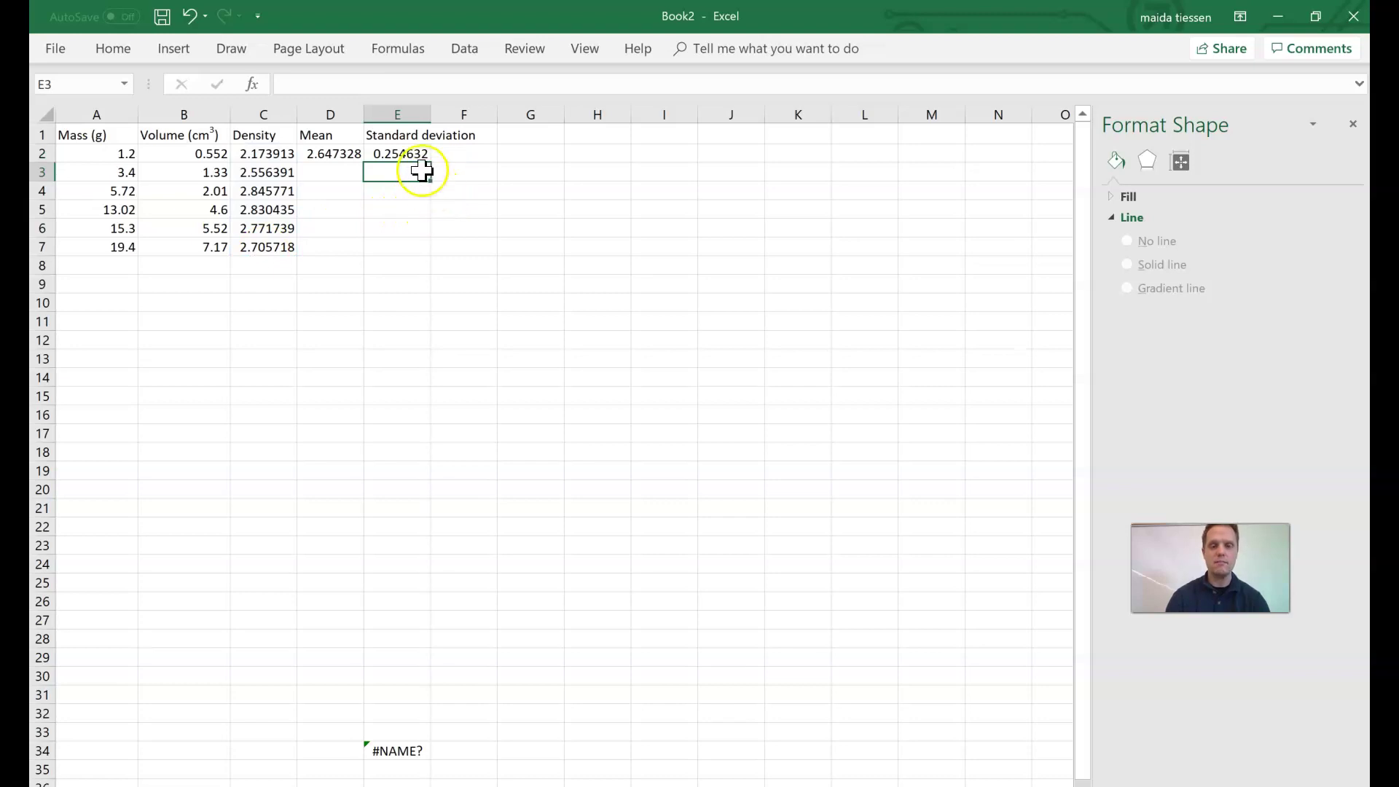
Step: Insert the recommended scatter chart with connecting lines from the mass and volume data in A1:B7
click(534, 149)
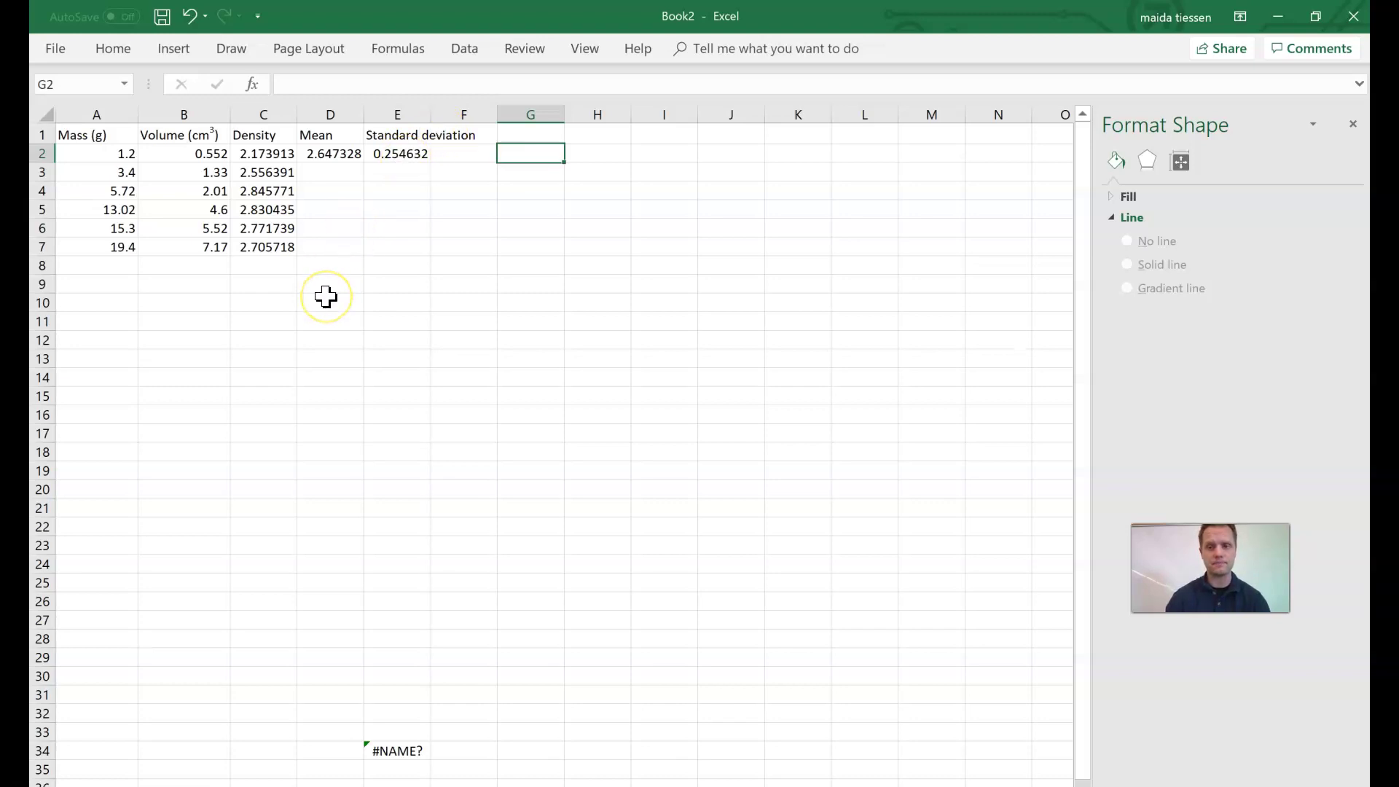
drag(103, 134, 163, 249)
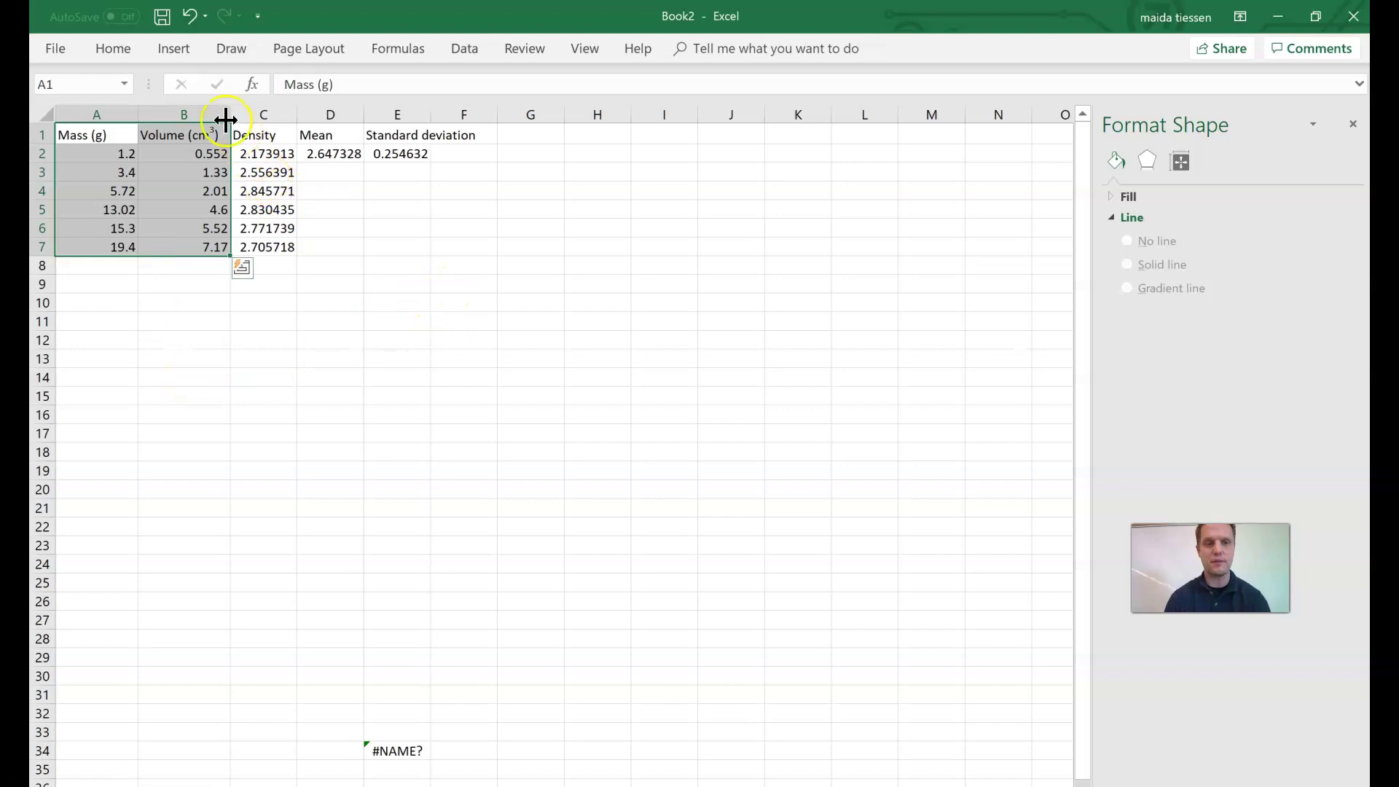
click(180, 48)
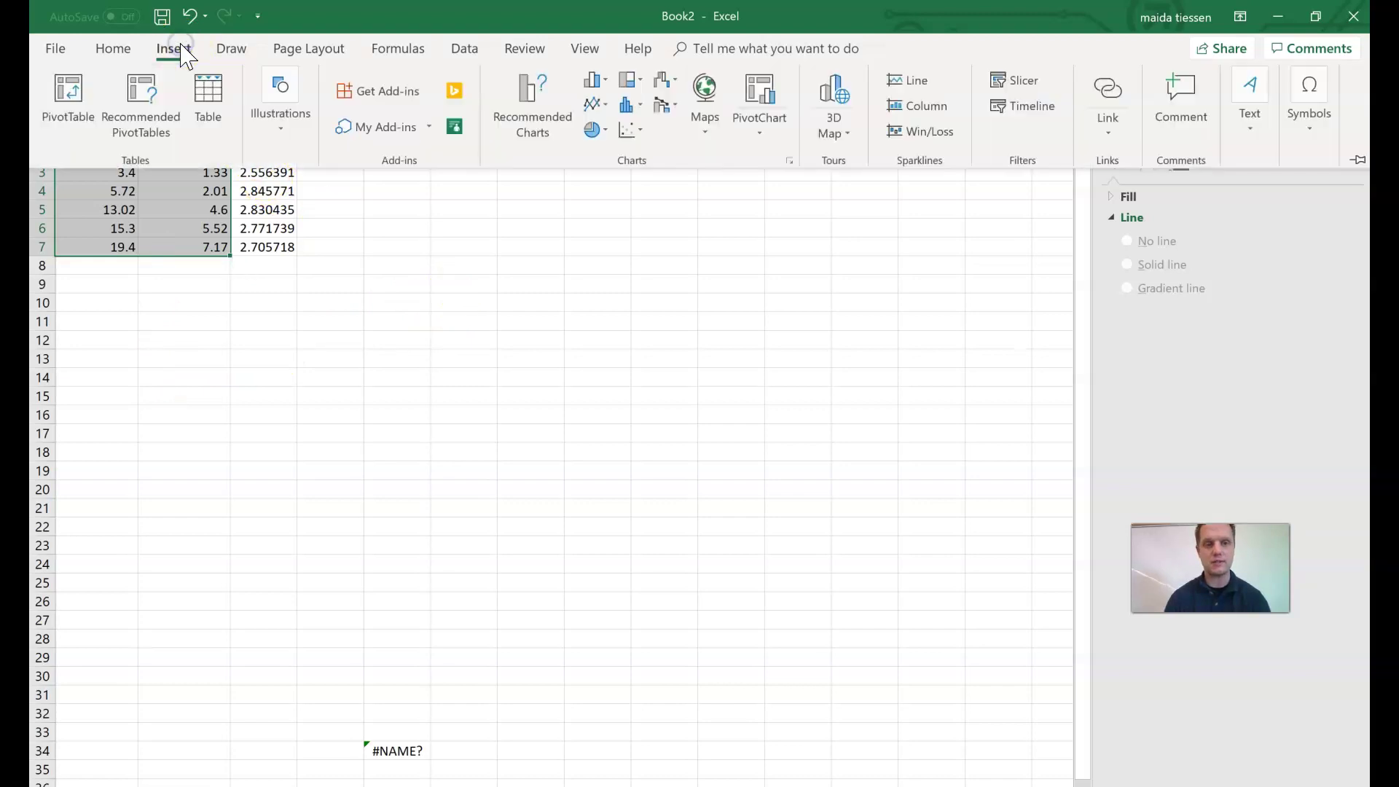
click(533, 124)
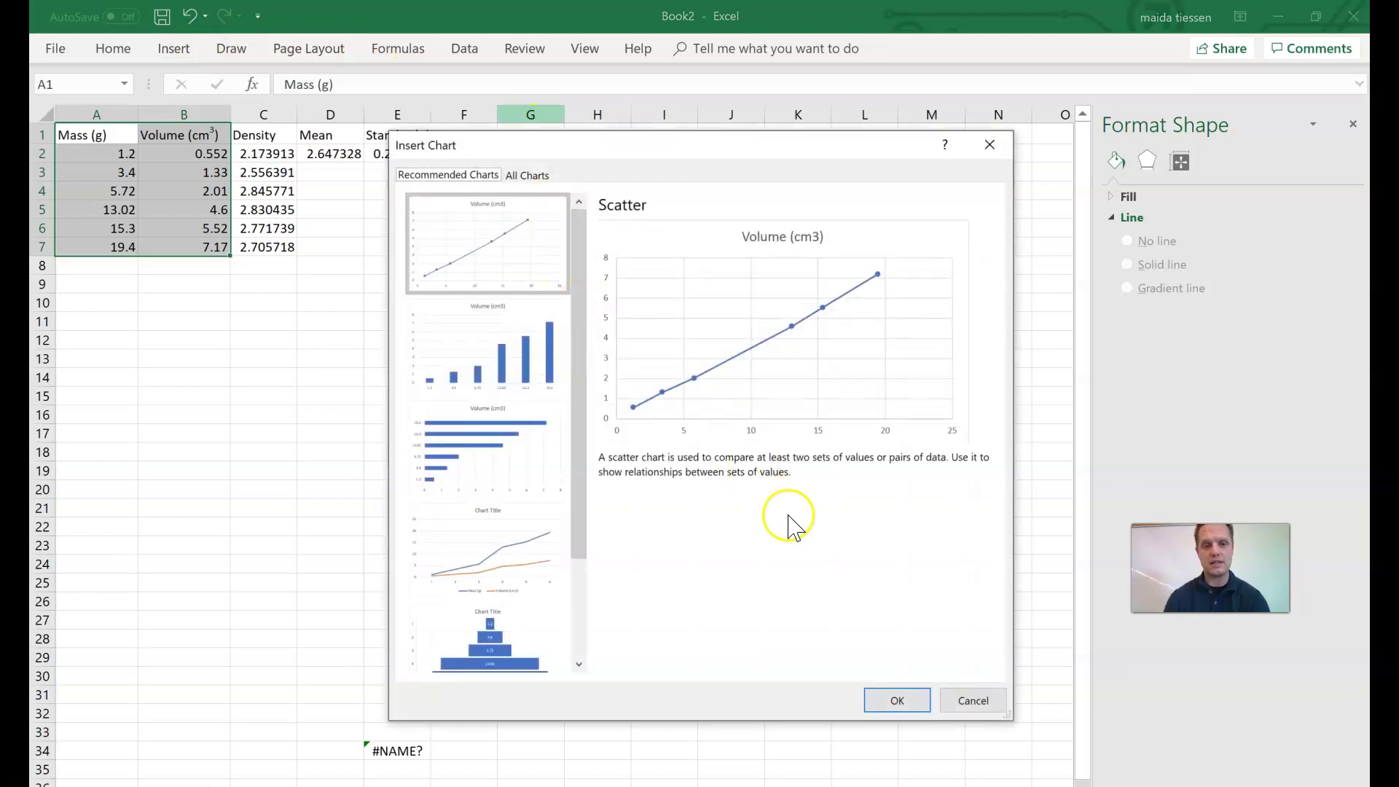
click(896, 701)
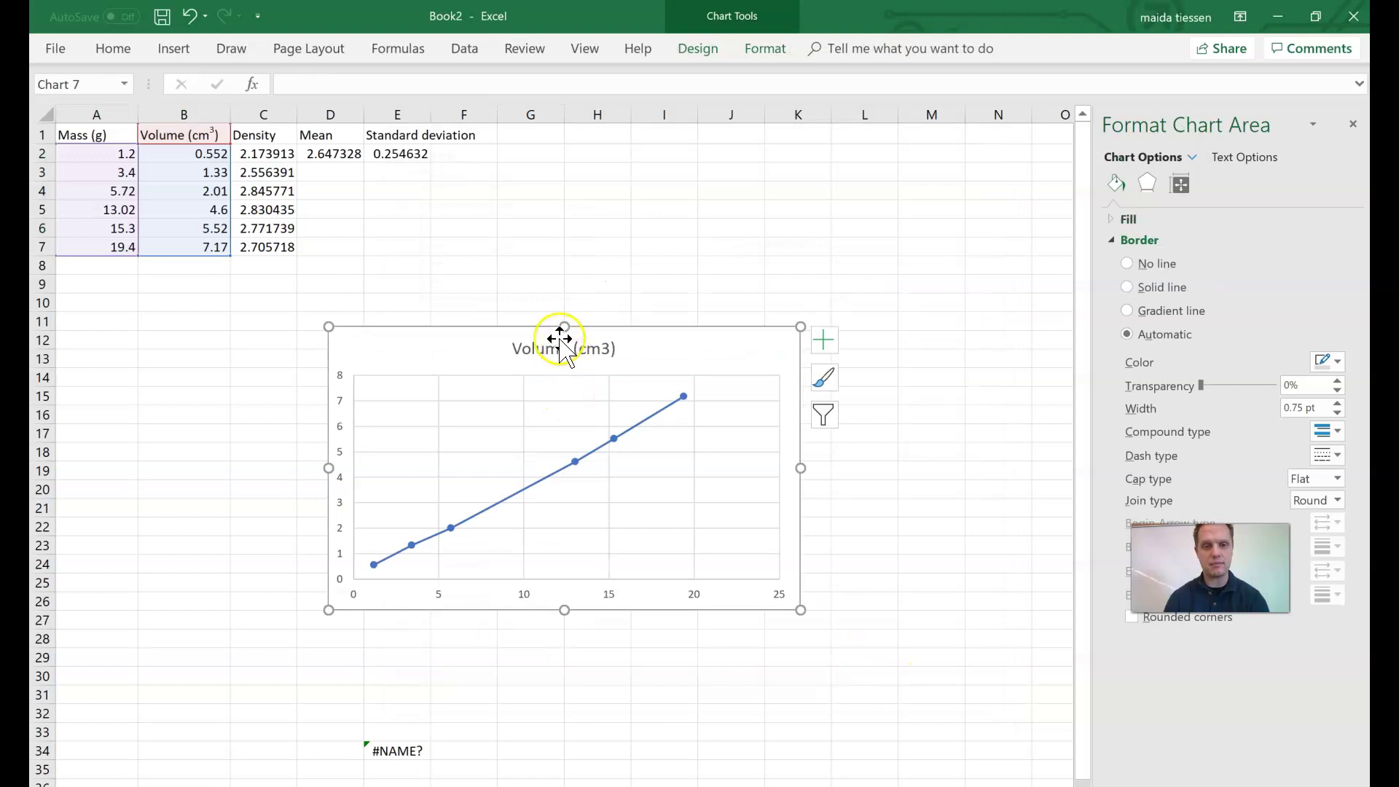
Step: Replace the chart's title text with Mass vs Volume
click(548, 354)
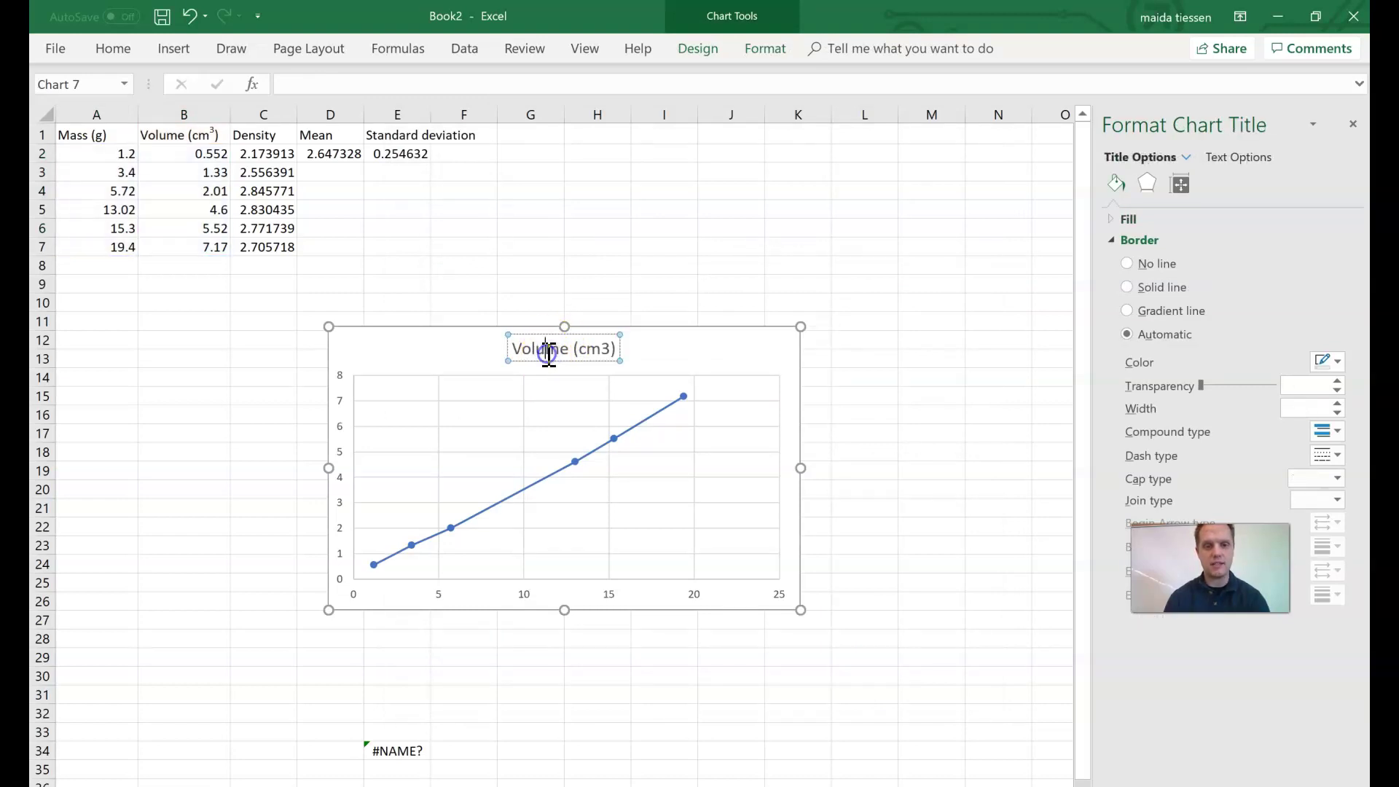
triple_click(547, 354)
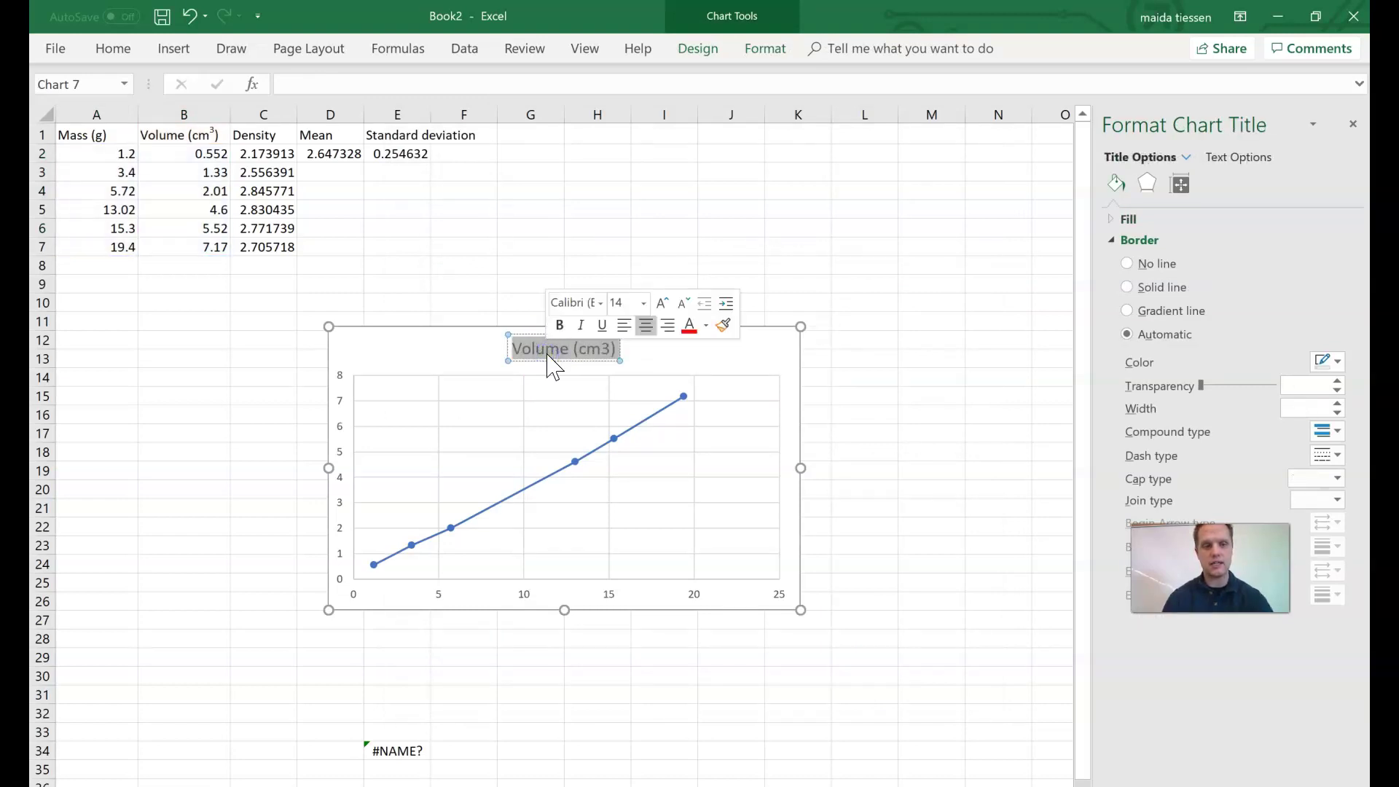
text(Mass)
text( vs)
text( Cu)
key(BackSpace)
key(BackSpace)
text(Volum)
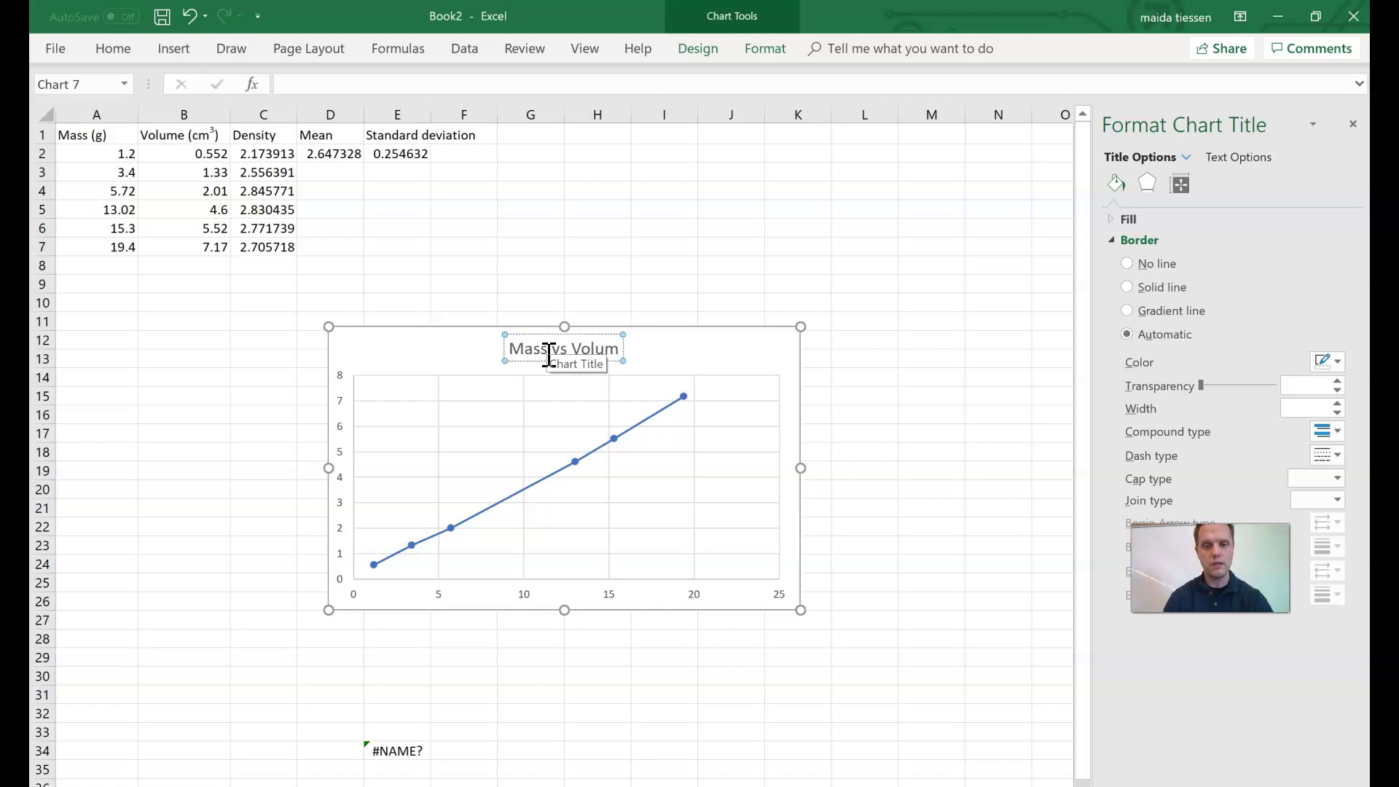
text(e)
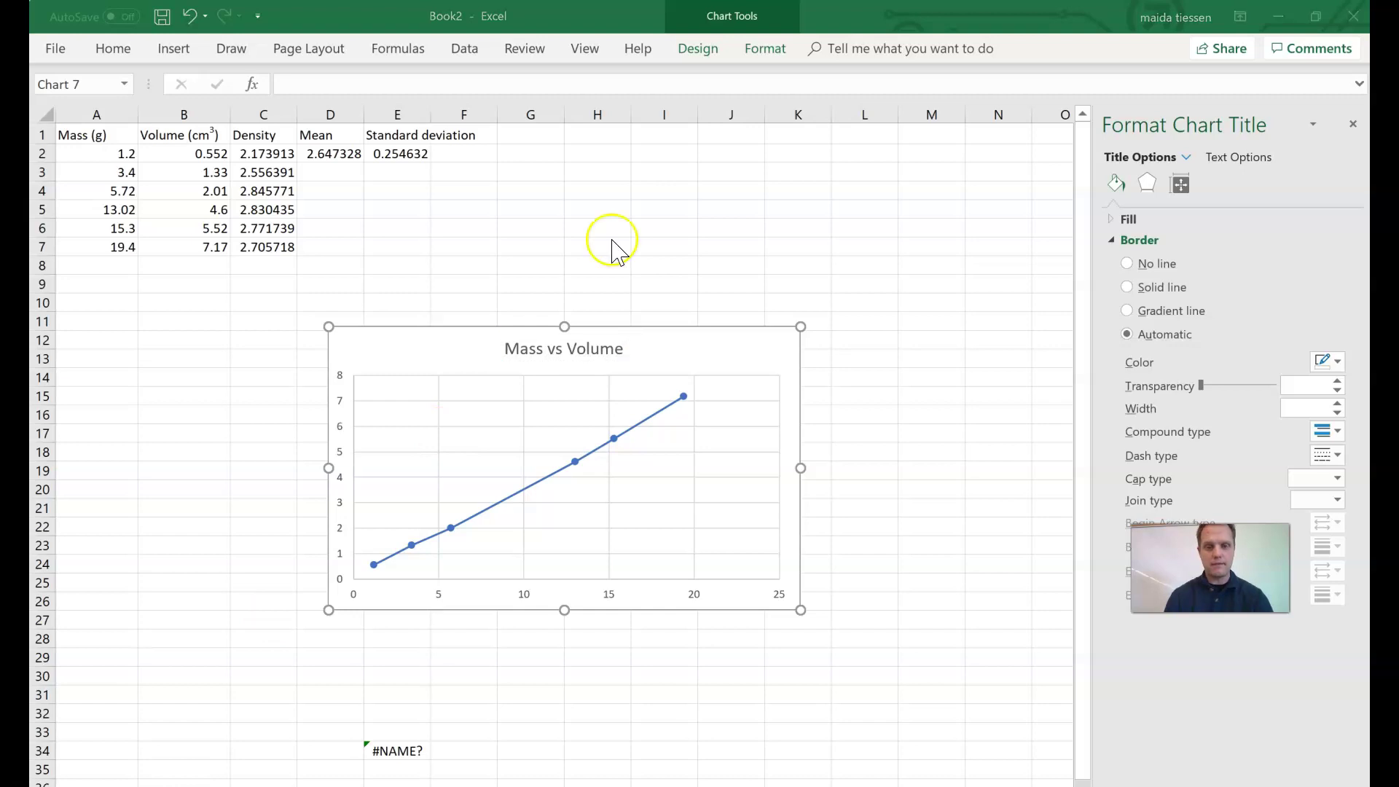
Step: Add a primary horizontal axis title to the chart and set its text to Mass (g)
click(800, 376)
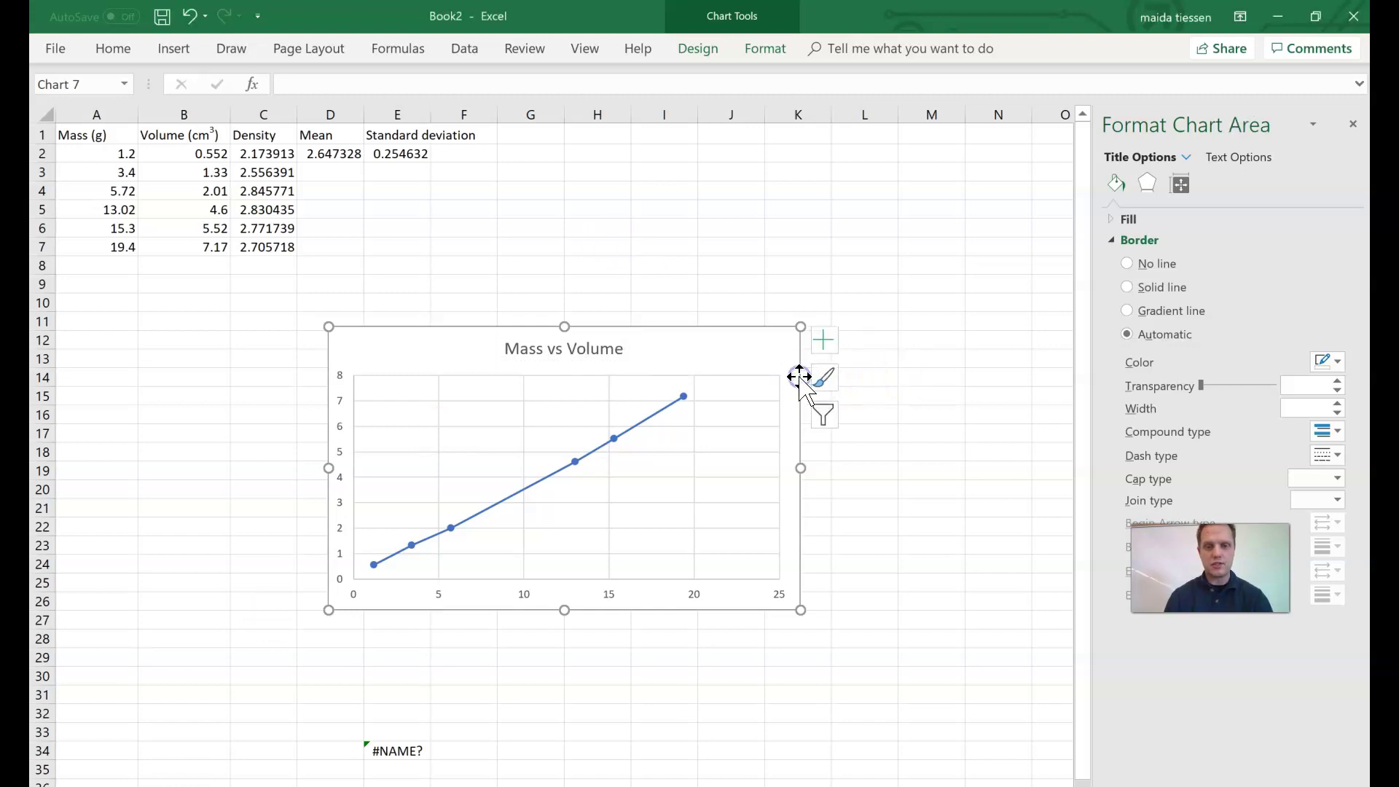
click(726, 52)
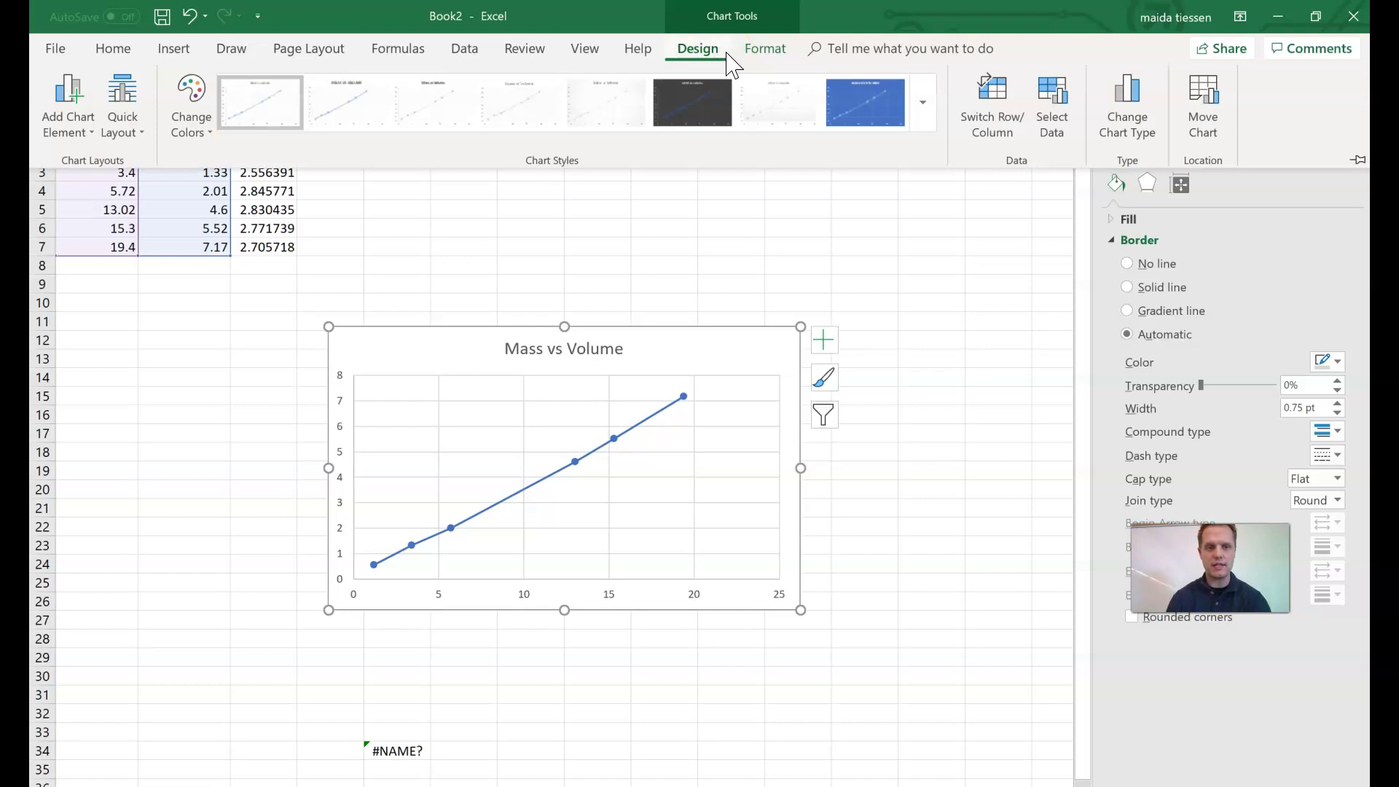
click(70, 134)
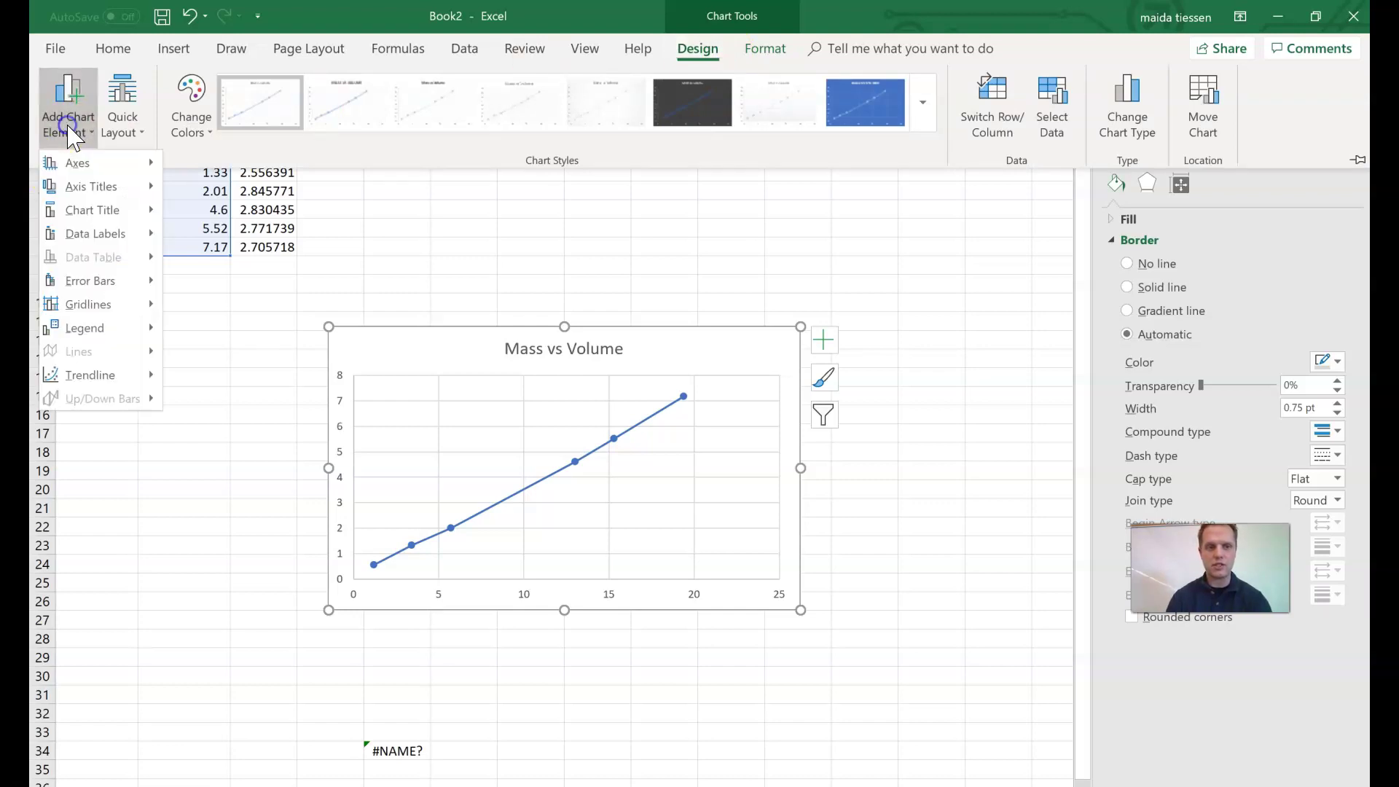
mouse_move(115, 190)
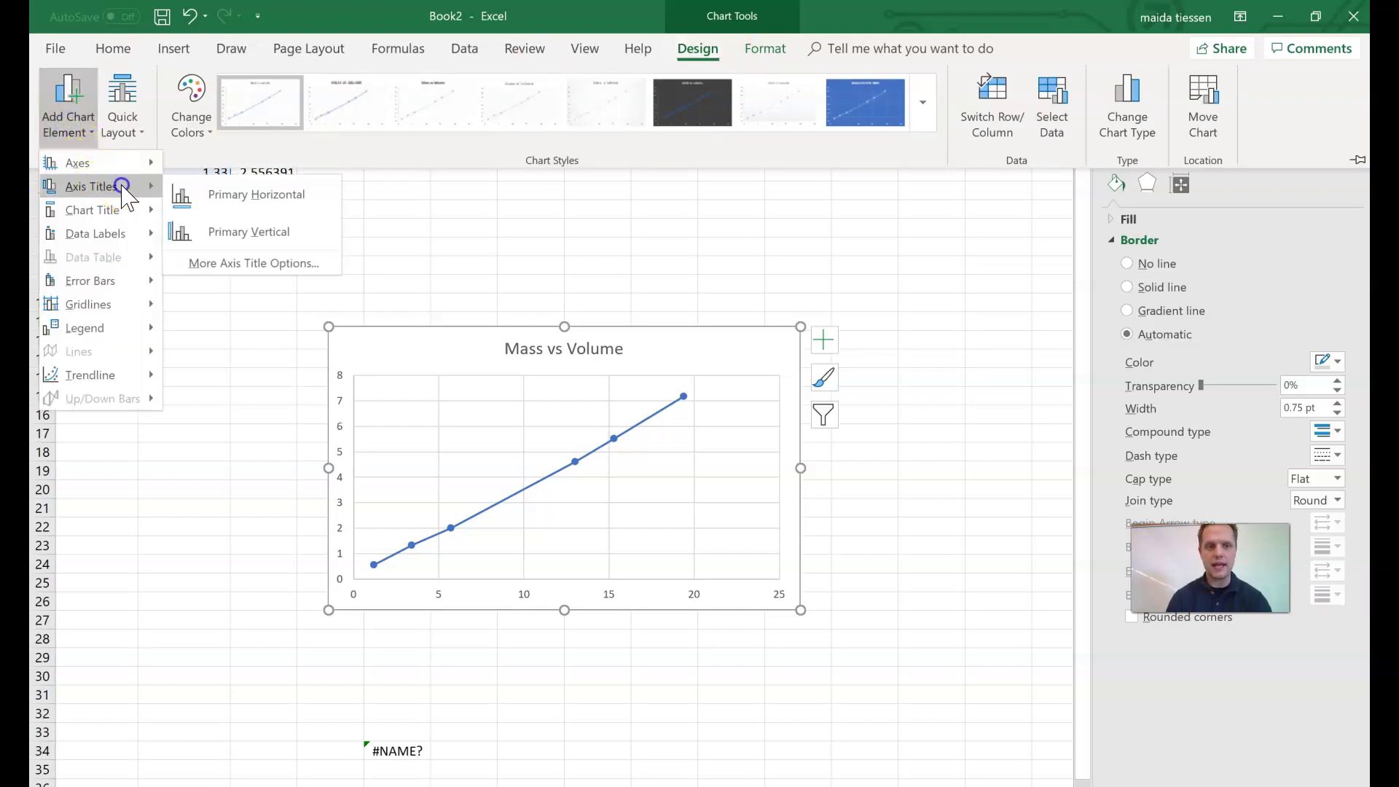
click(219, 190)
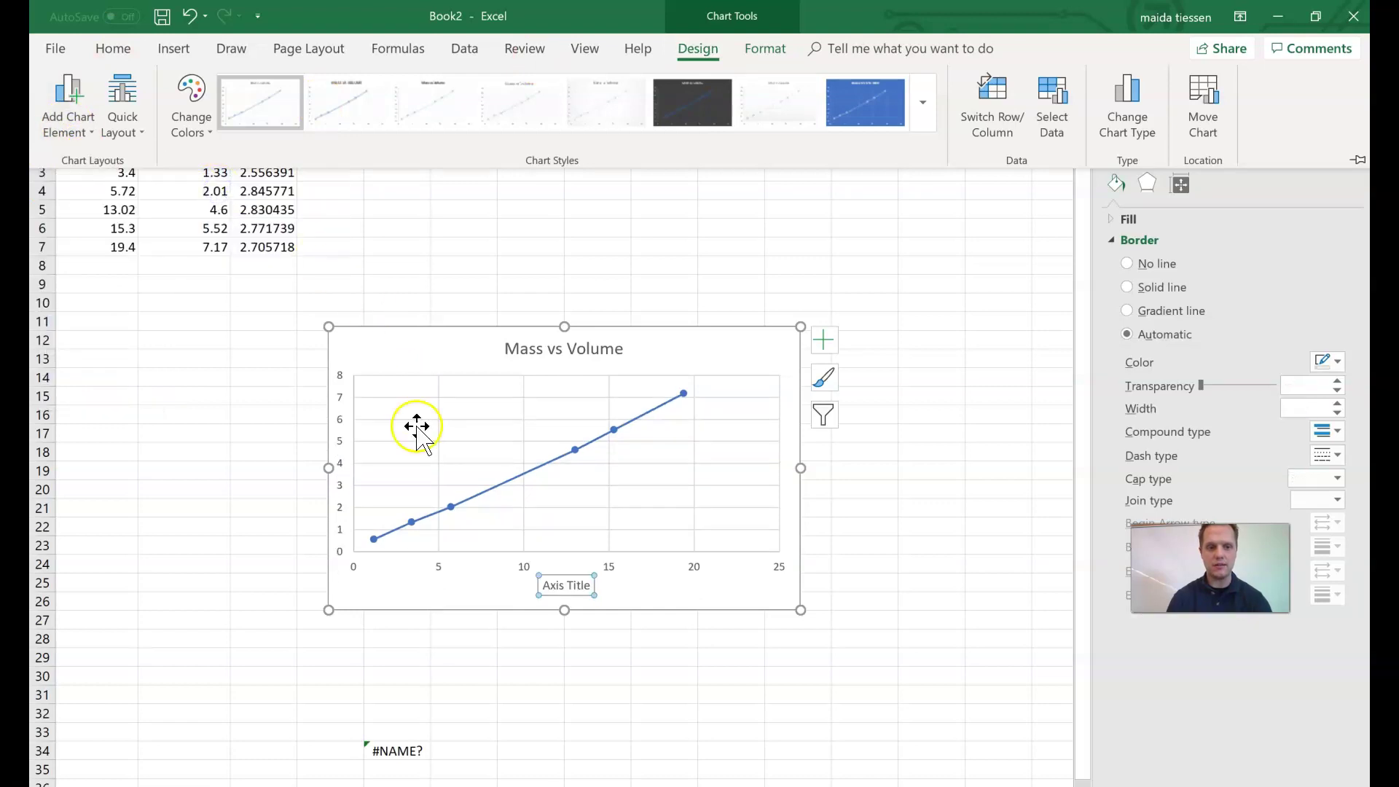
click(559, 581)
triple_click(561, 580)
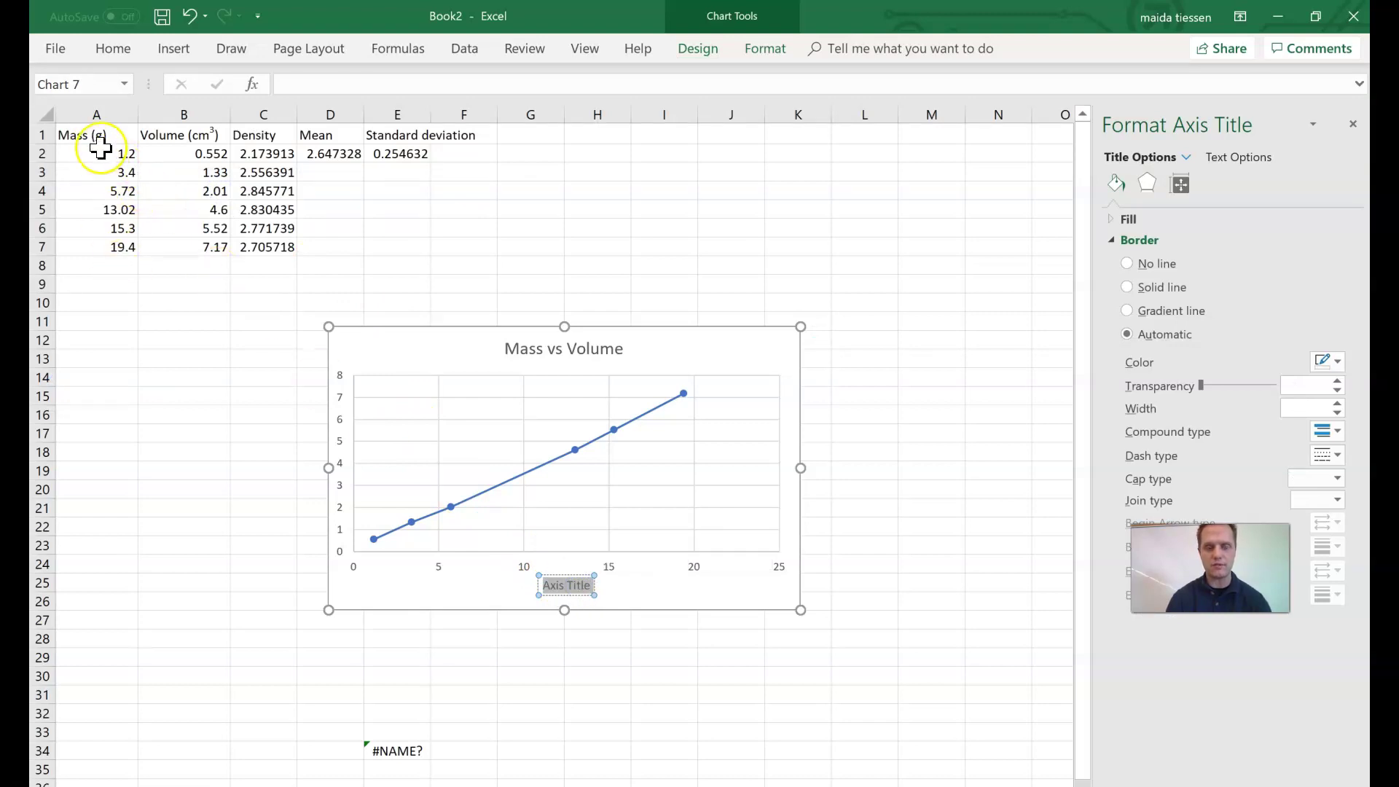
text(Mass)
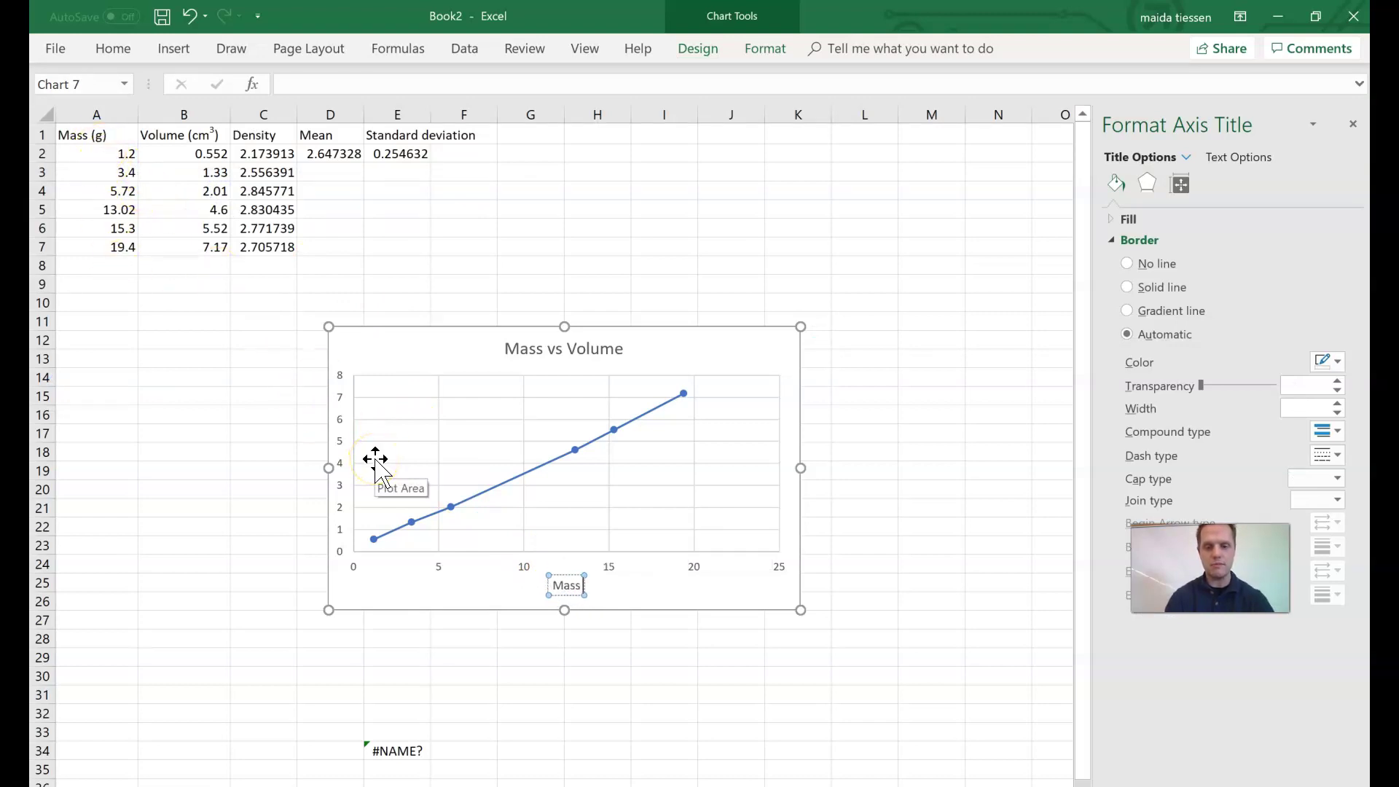
text( (g))
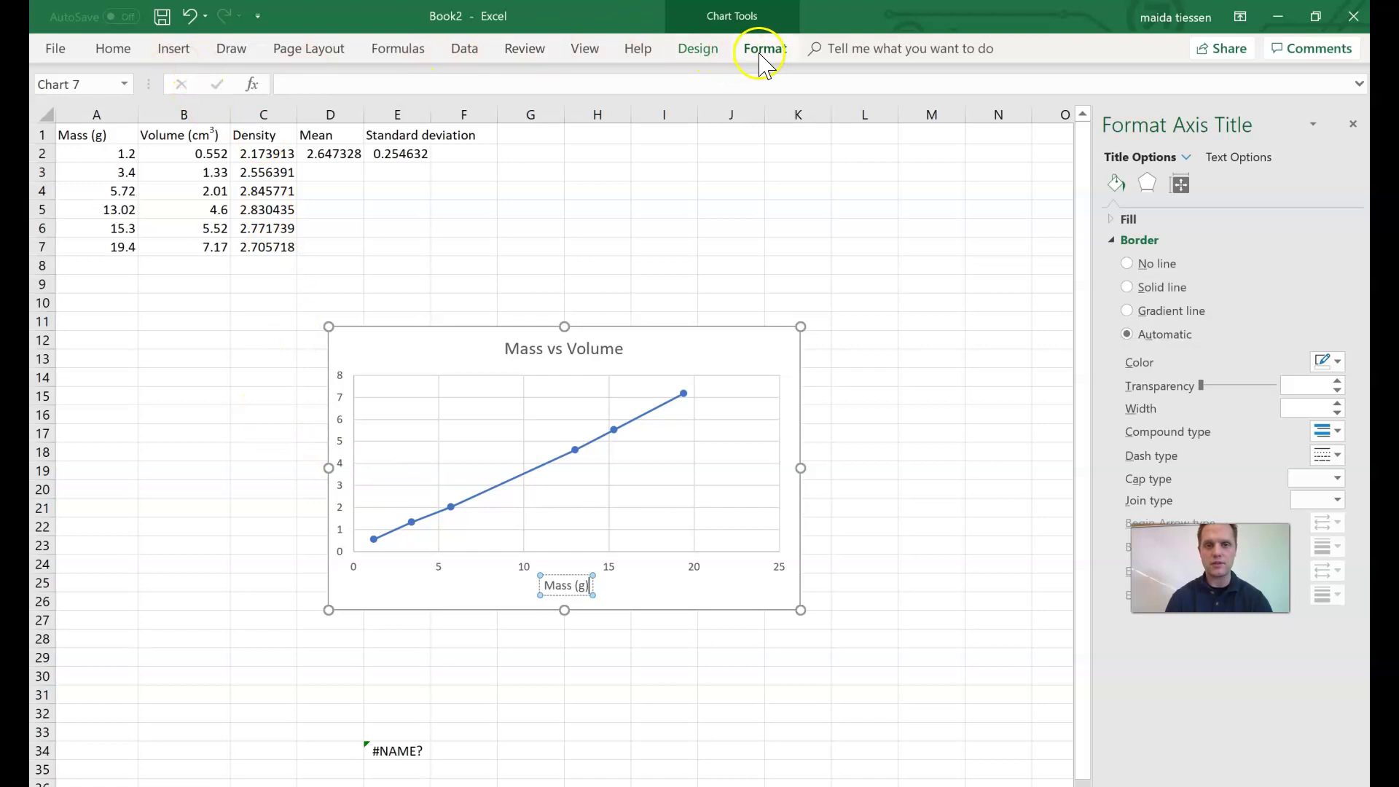
Step: Add a primary vertical axis title to the chart and set its text to Volume (mL)
click(700, 48)
click(81, 120)
mouse_move(138, 188)
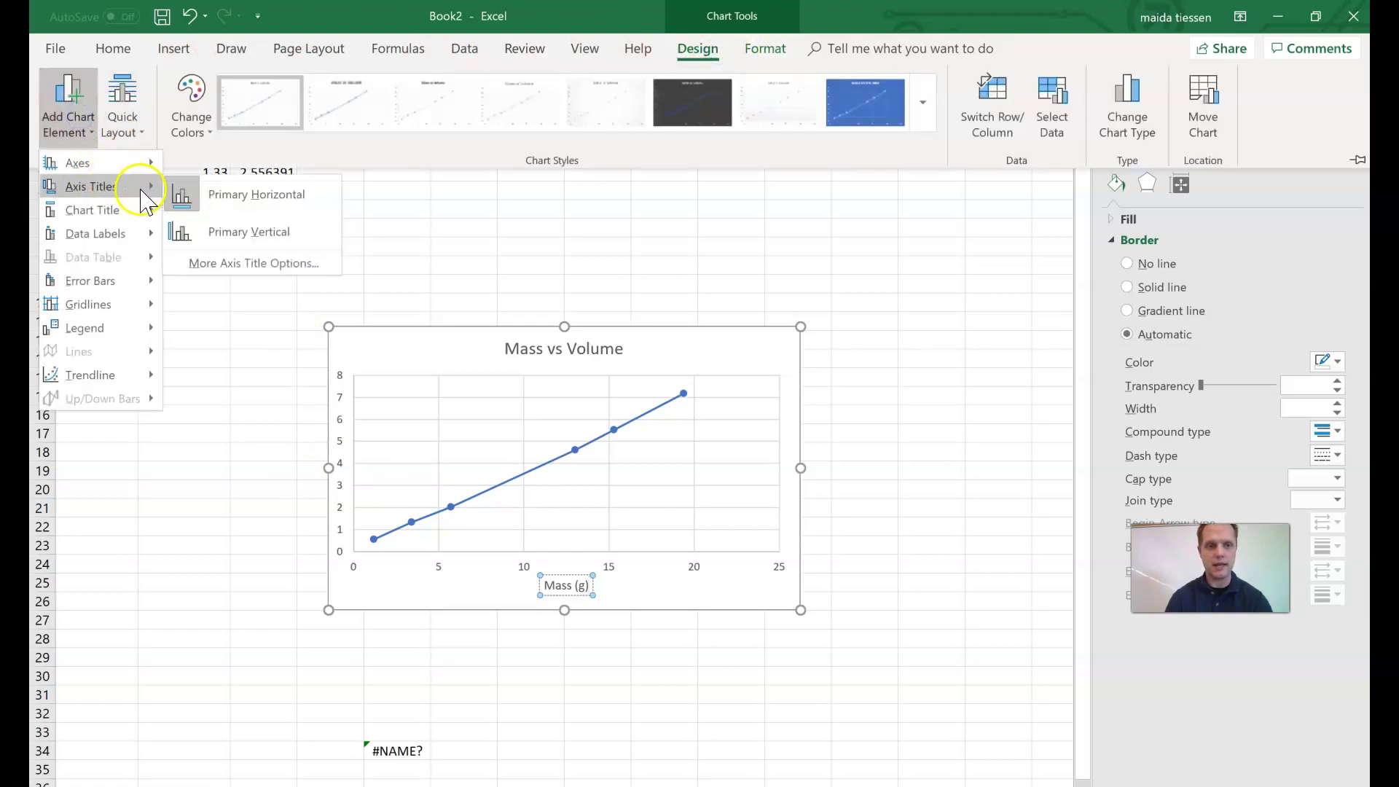
click(267, 230)
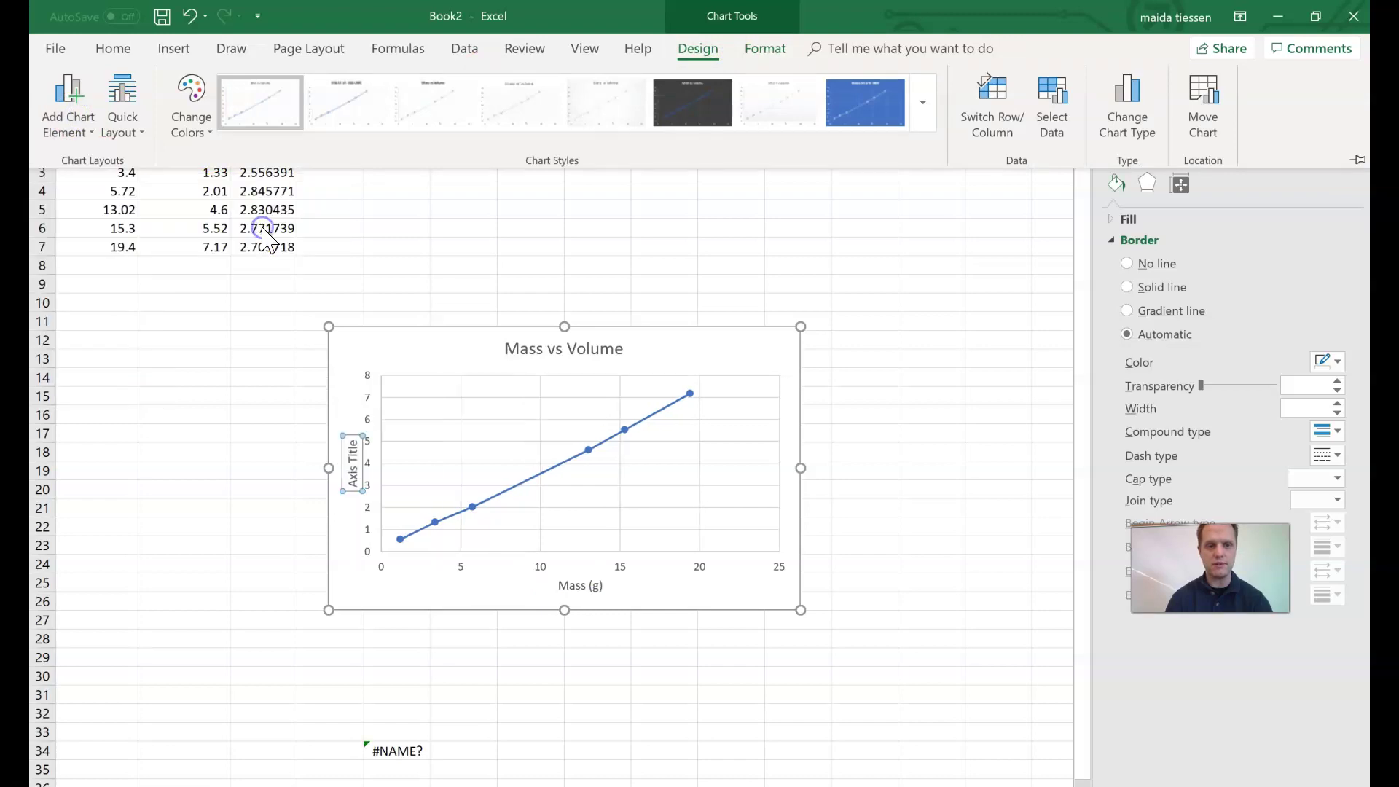
double_click(352, 463)
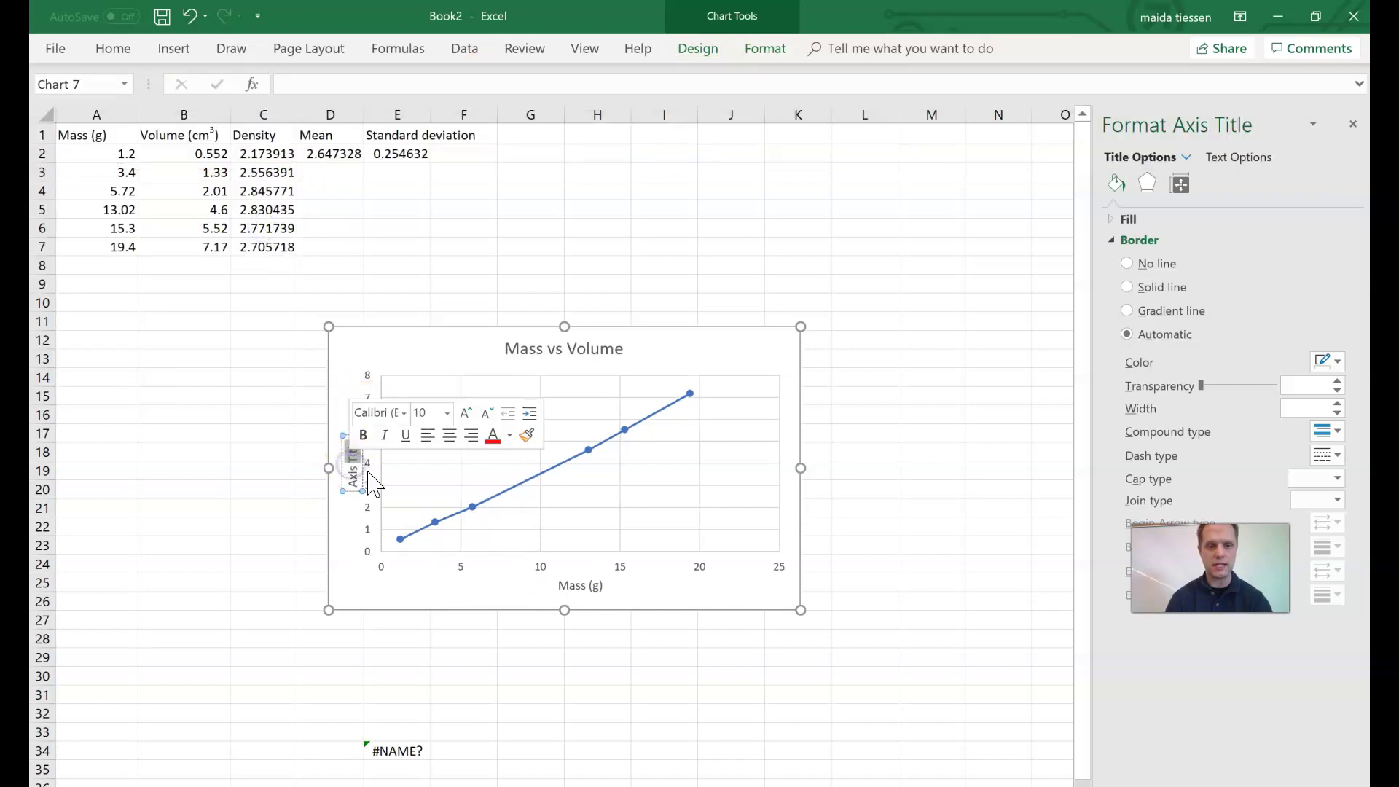
key(BackSpace)
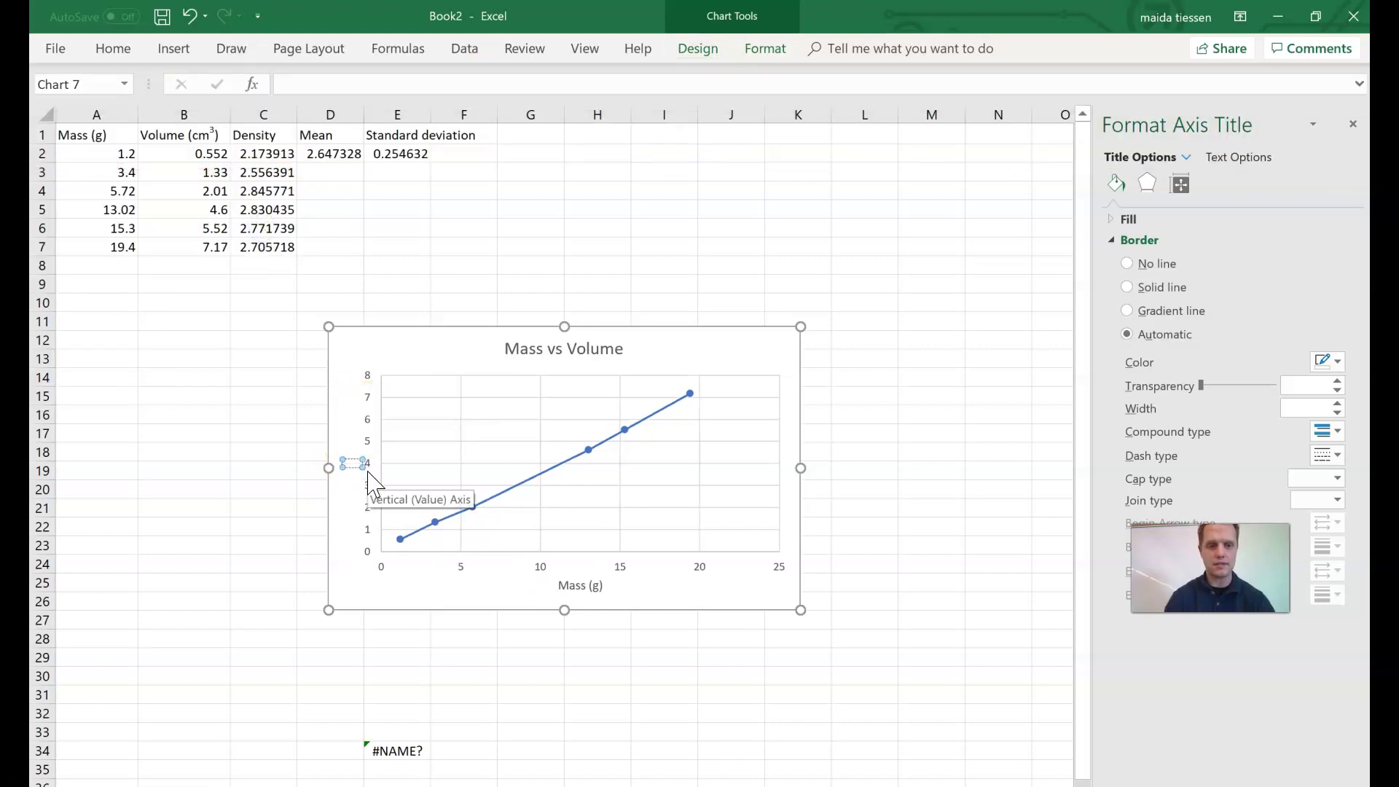
text(Volu)
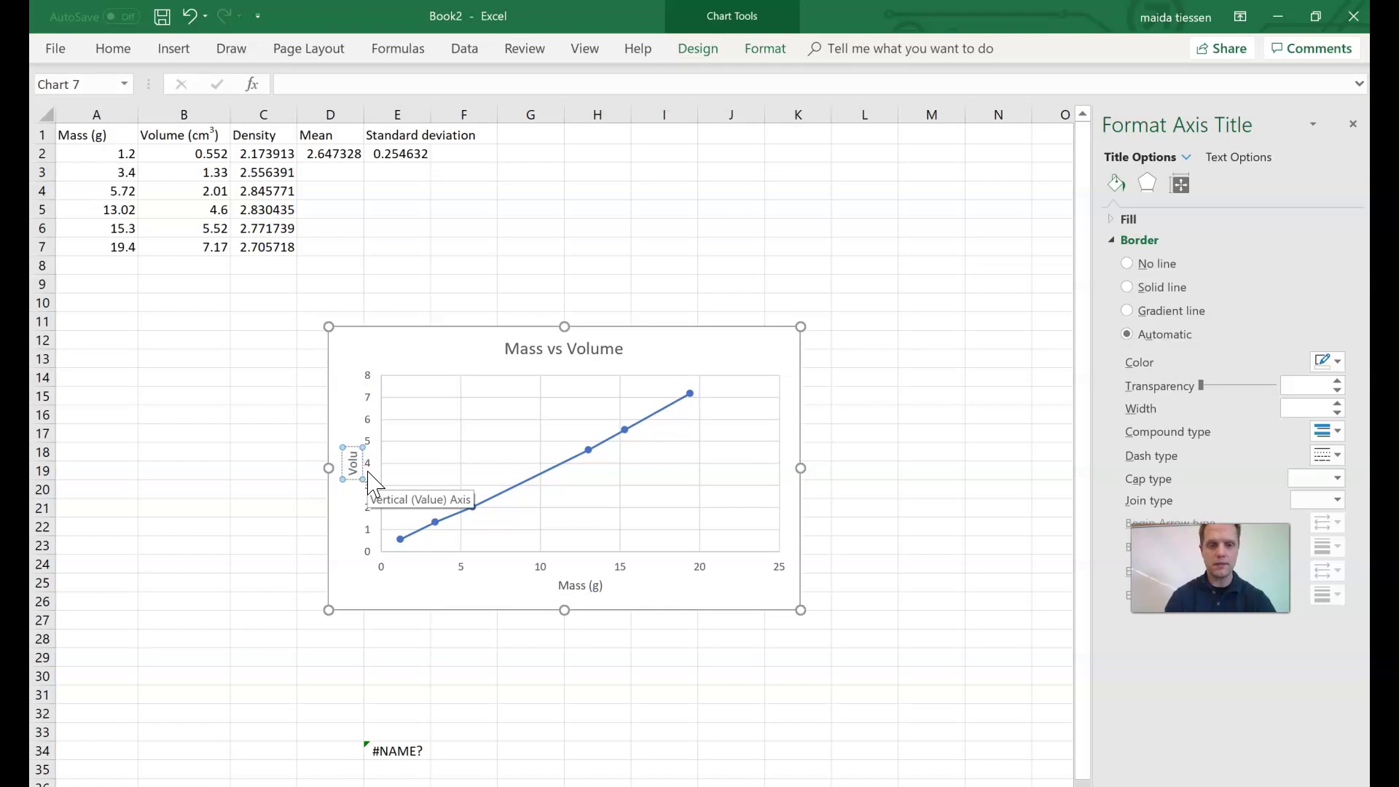
text(me (ml)
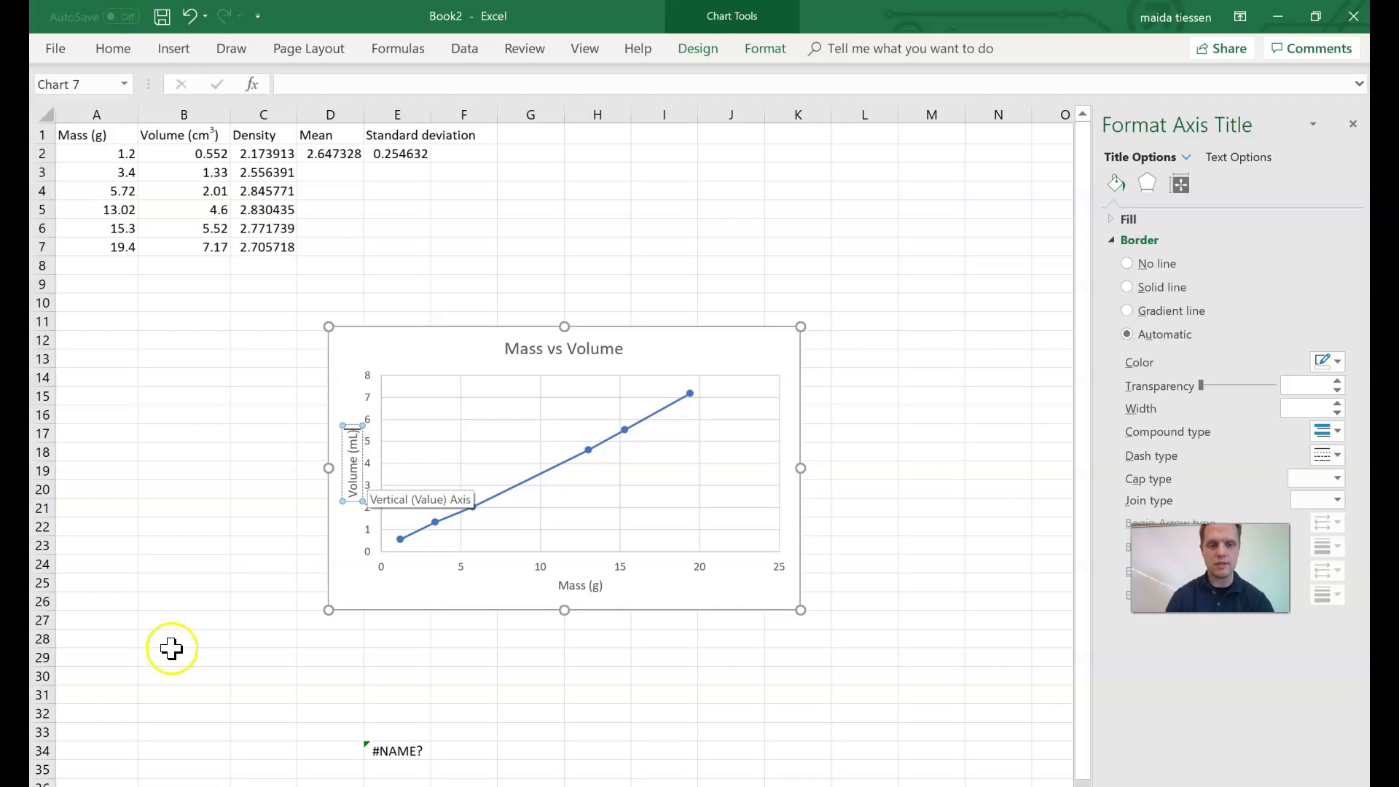
click(282, 651)
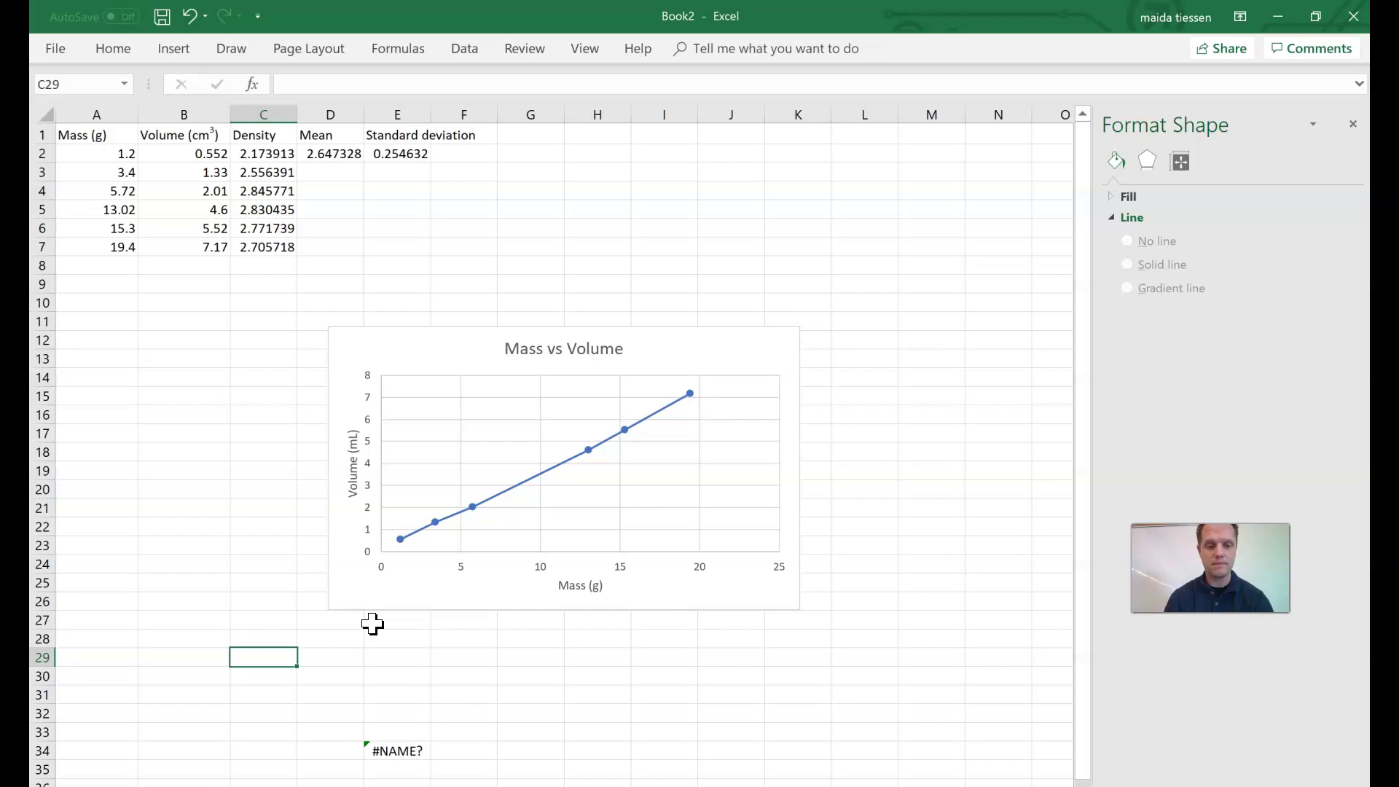
Step: Apply the third chart style with bold titles to the Mass vs Volume chart and colour it with the second Colorful palette
key(ctrl+z)
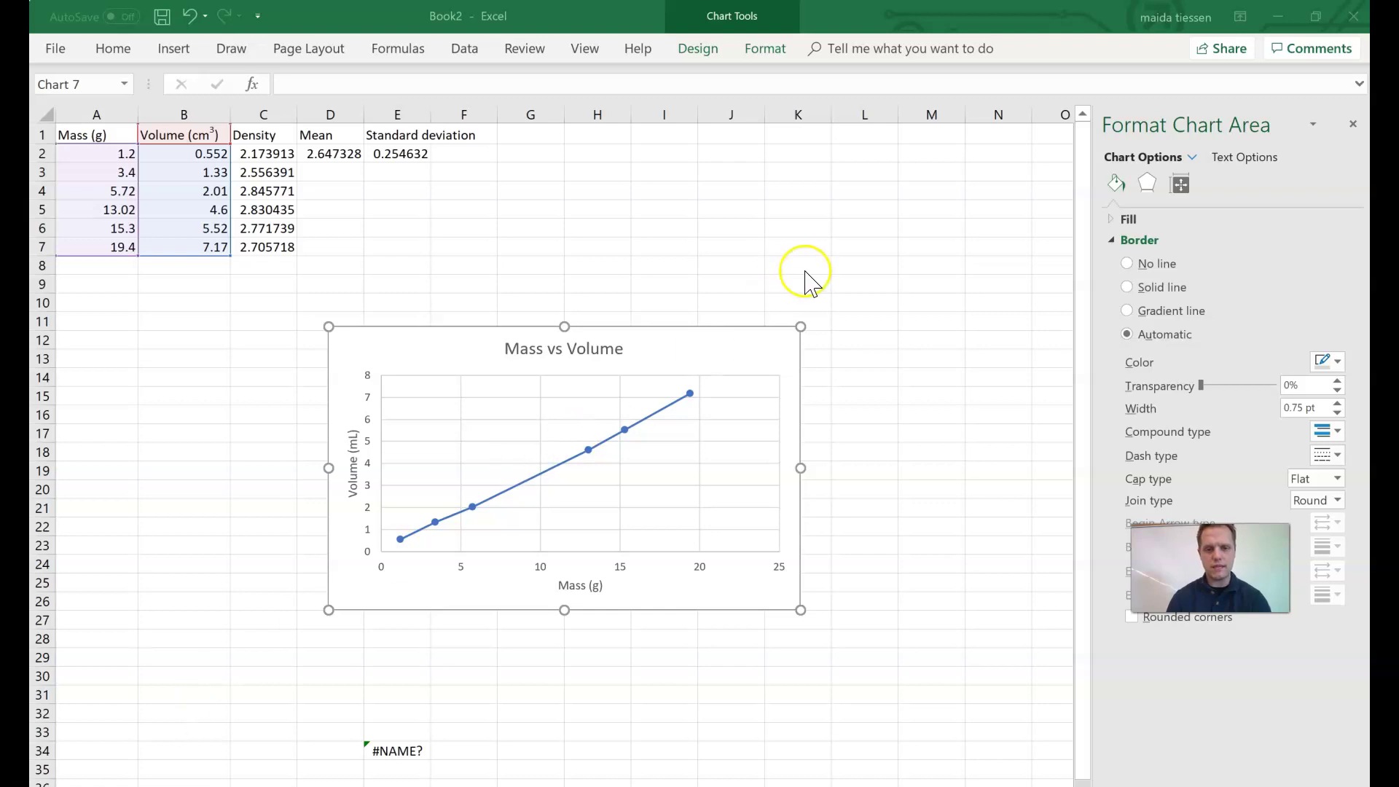
click(722, 342)
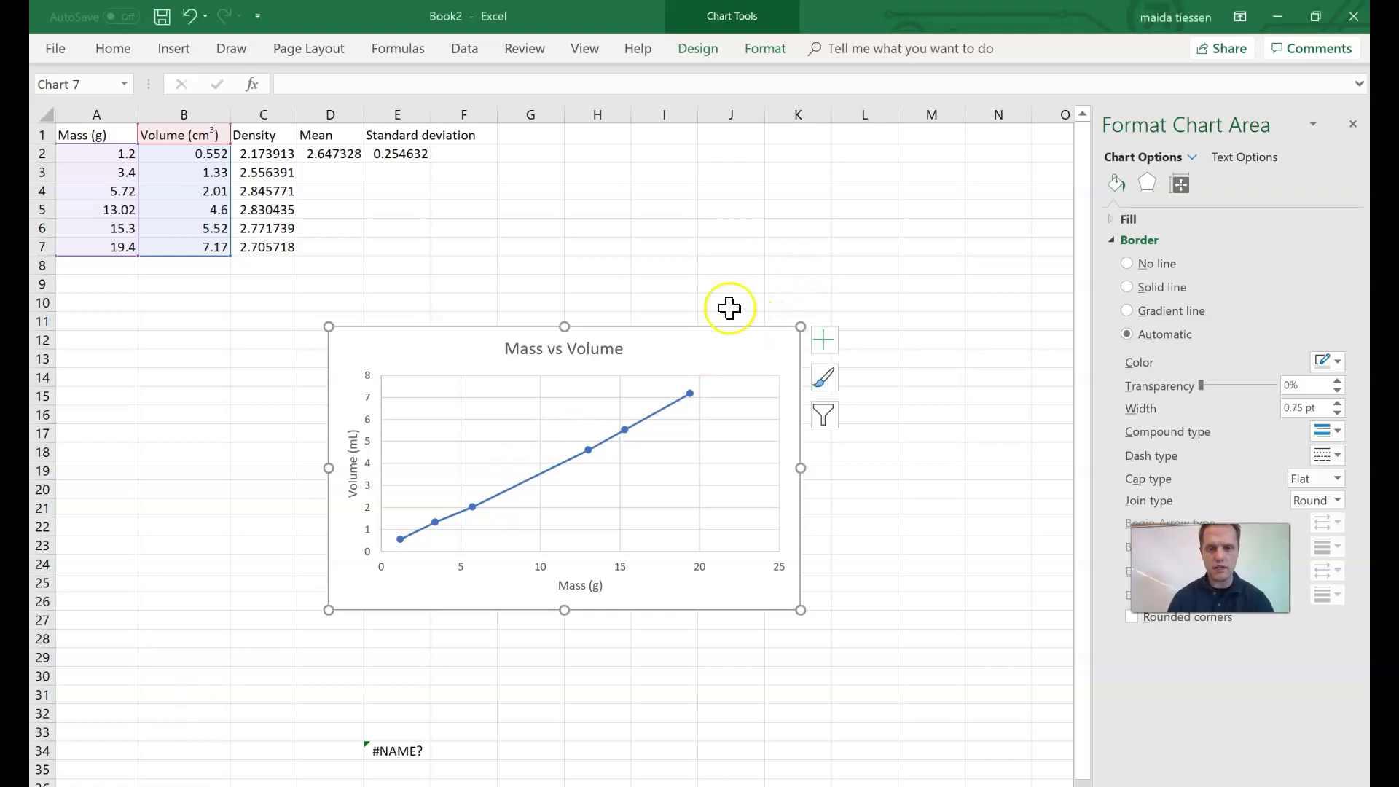
click(823, 387)
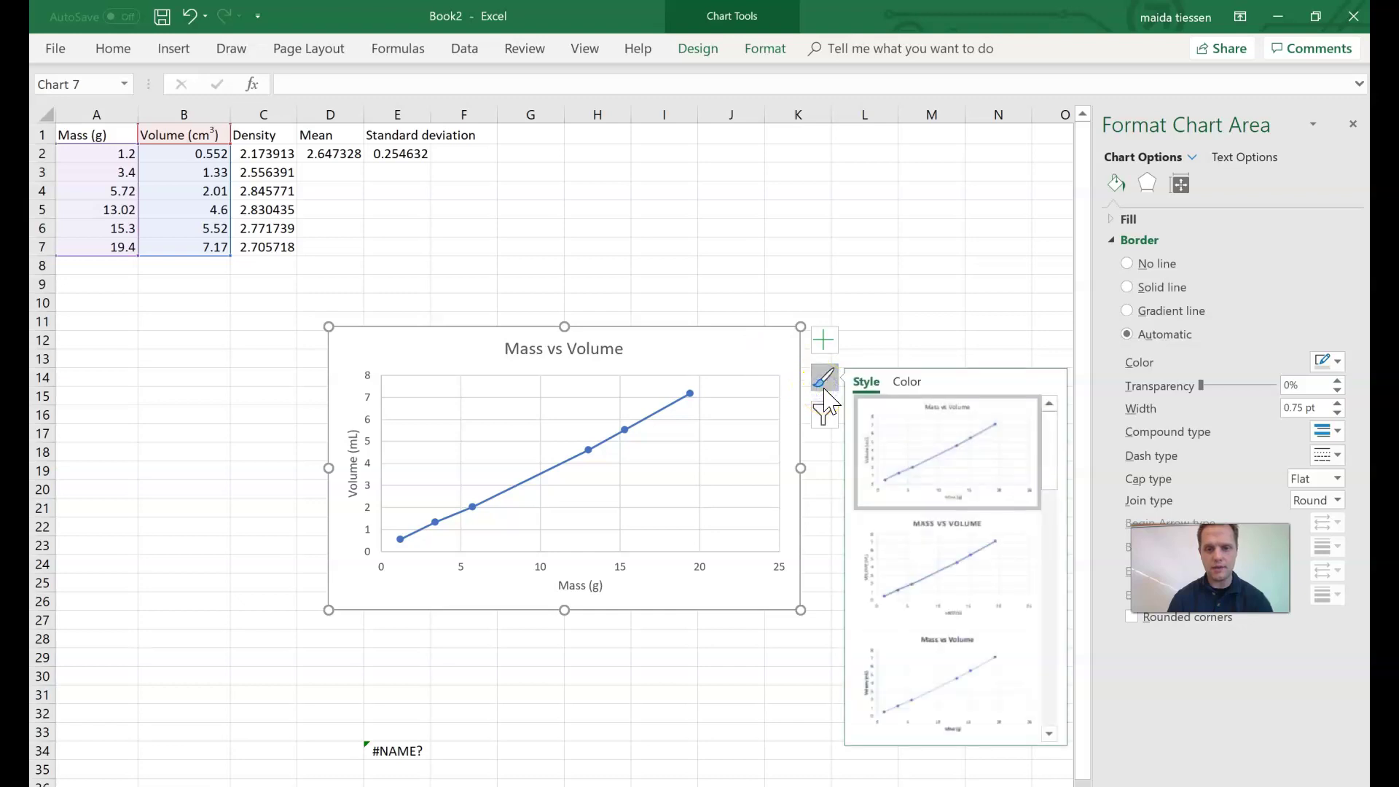
click(952, 659)
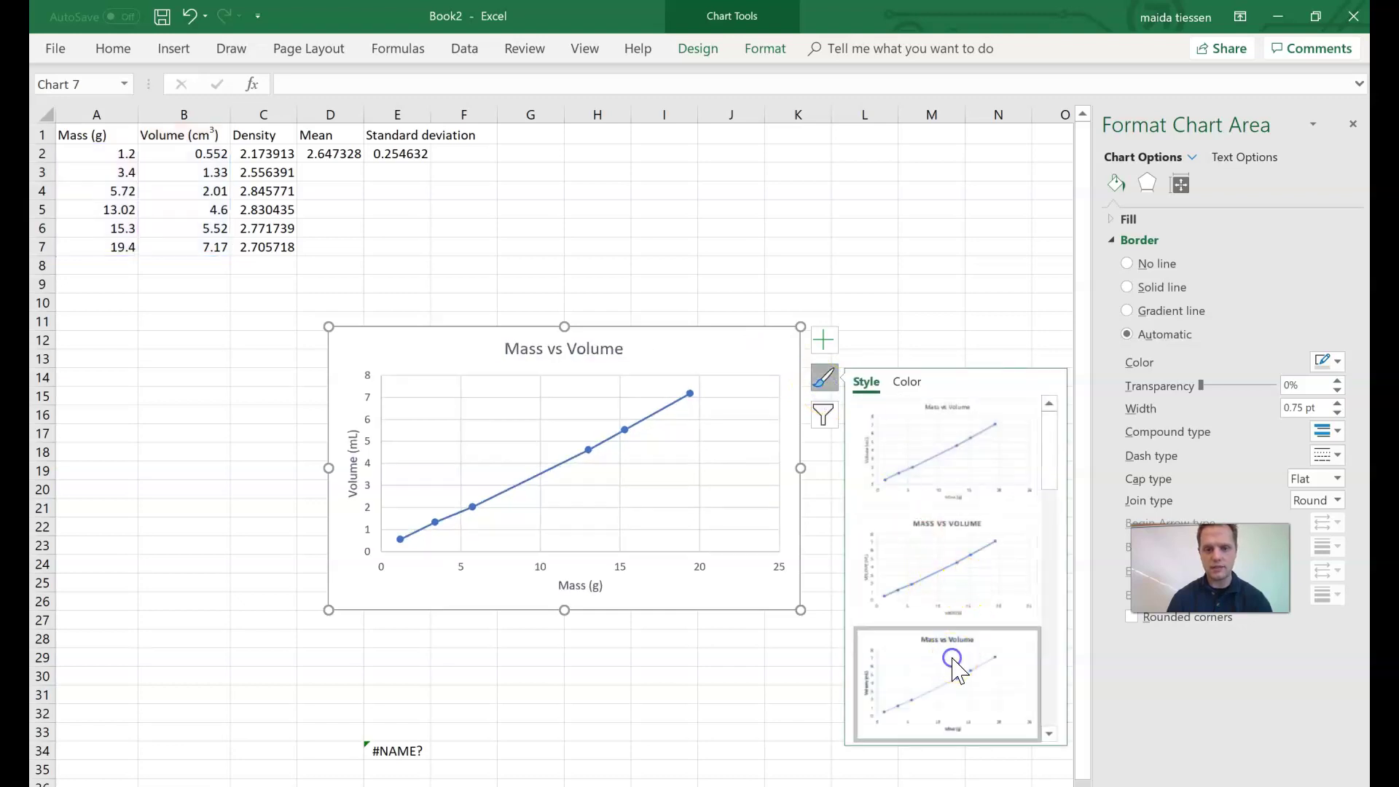
click(910, 381)
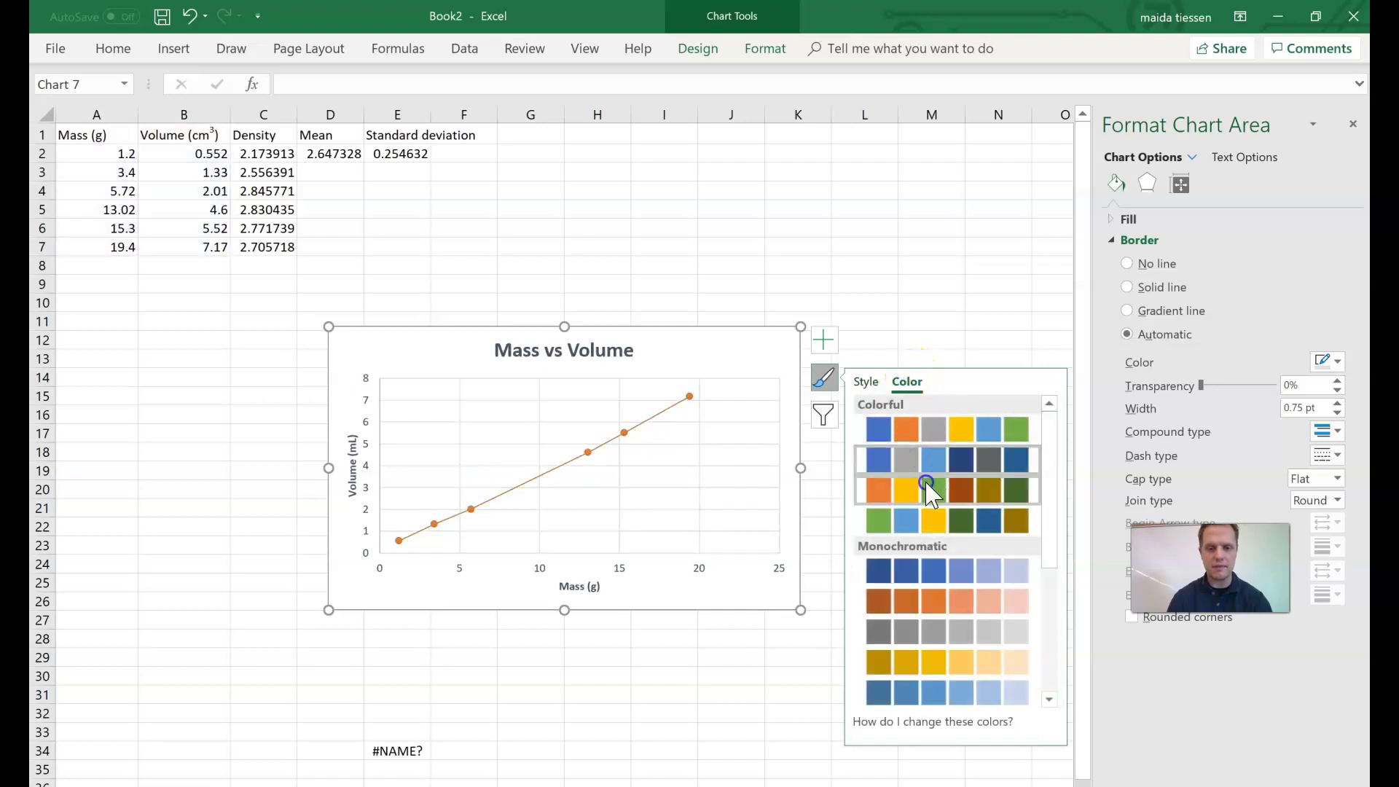
click(927, 520)
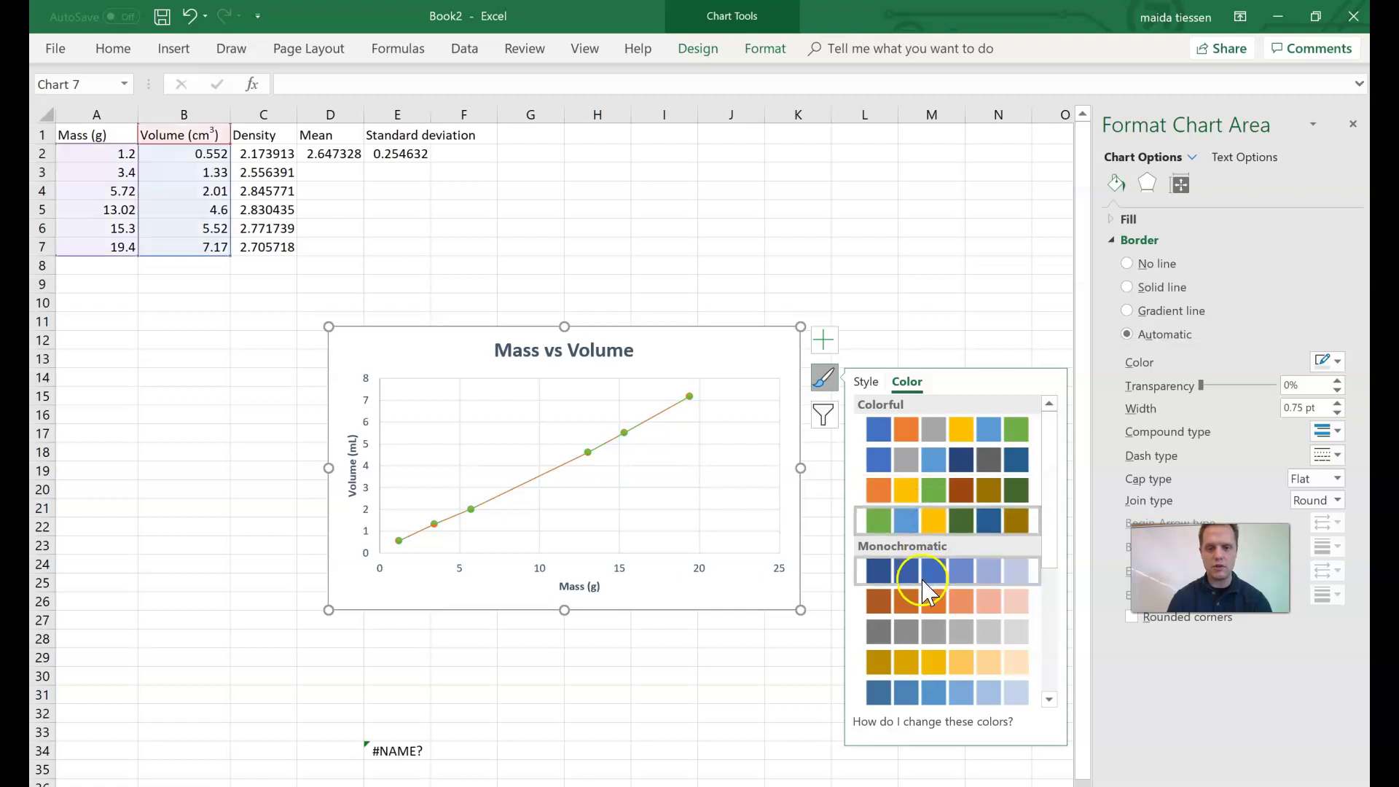
click(960, 466)
Step: Delete the vertical major gridlines from the chart's plot area
click(570, 397)
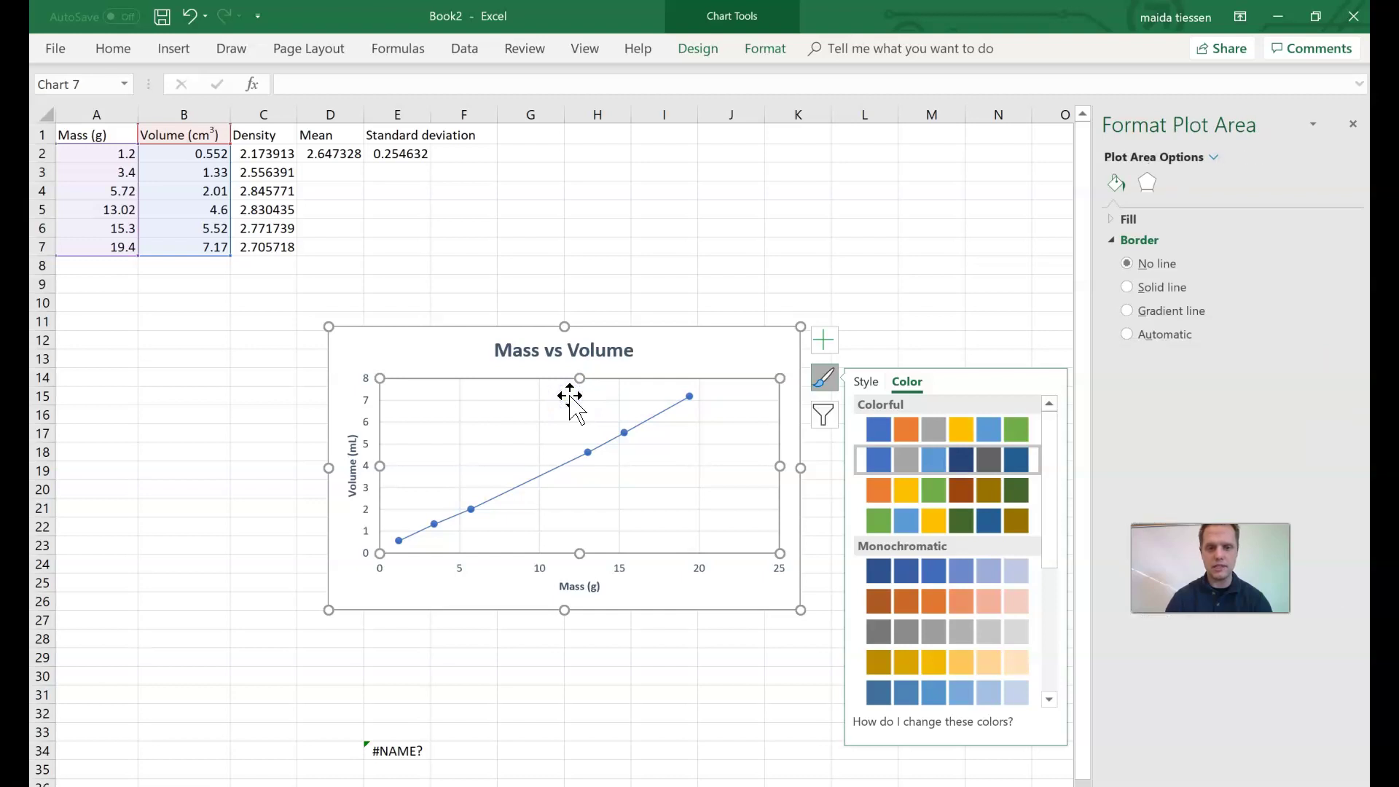
click(536, 399)
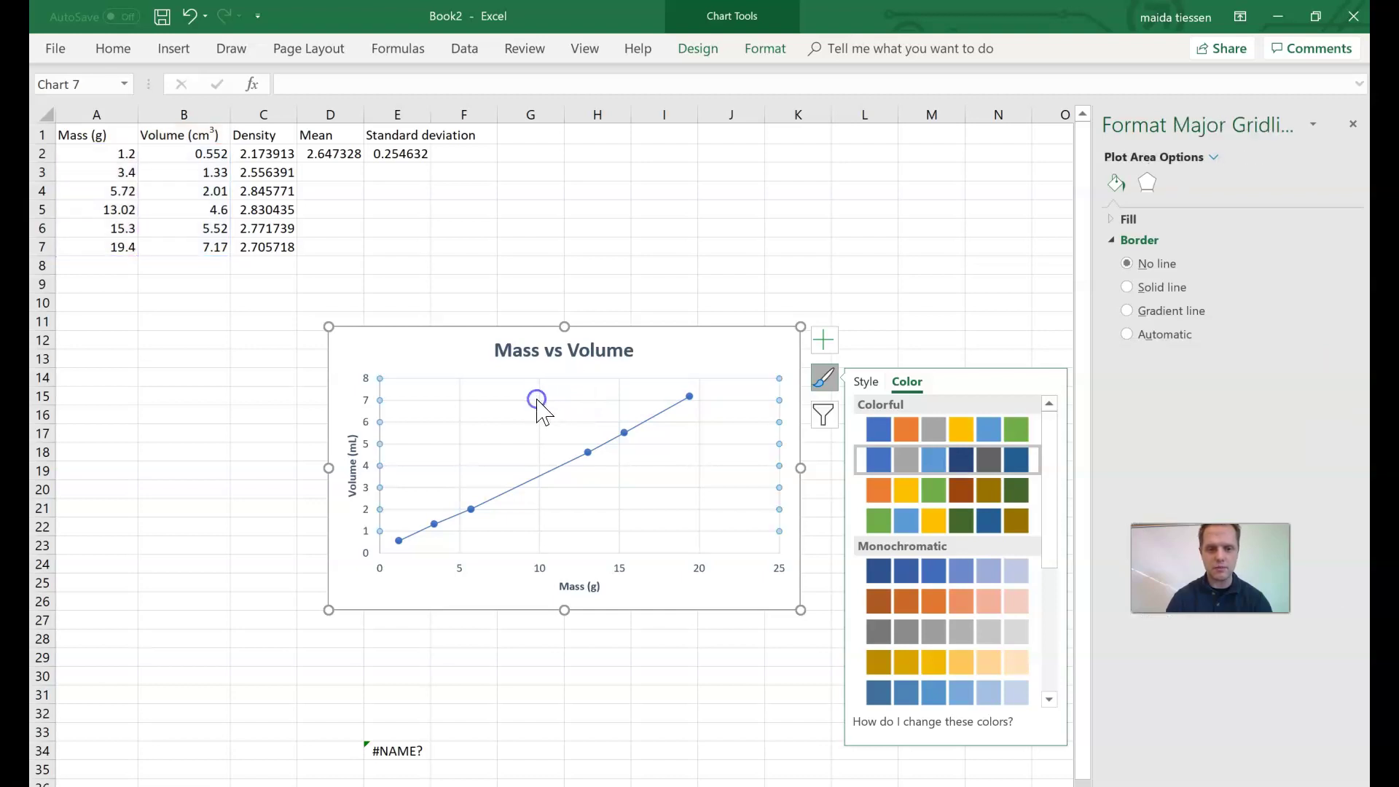
click(539, 399)
click(546, 406)
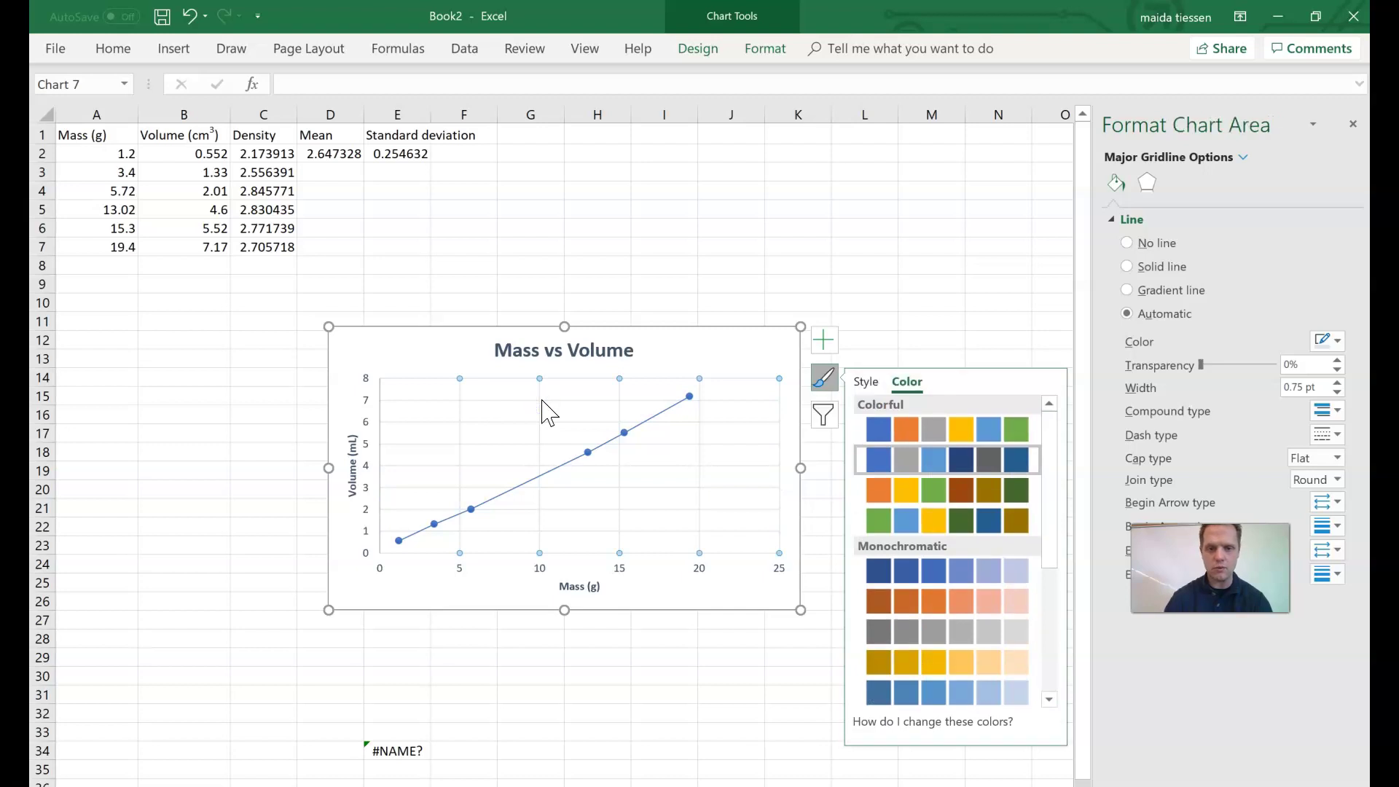
click(522, 394)
click(546, 438)
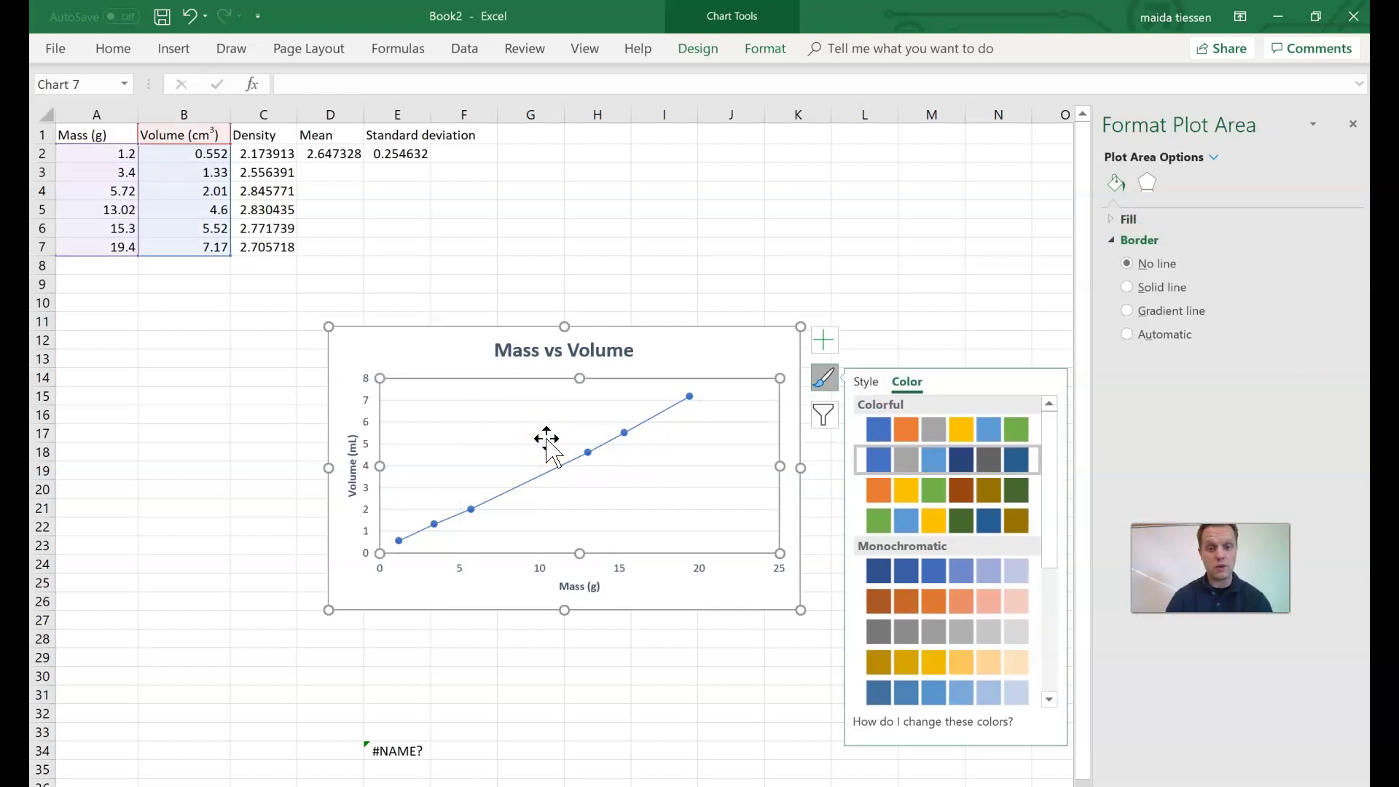
Step: Set the major unit of the horizontal Mass (g) axis to 1
click(617, 566)
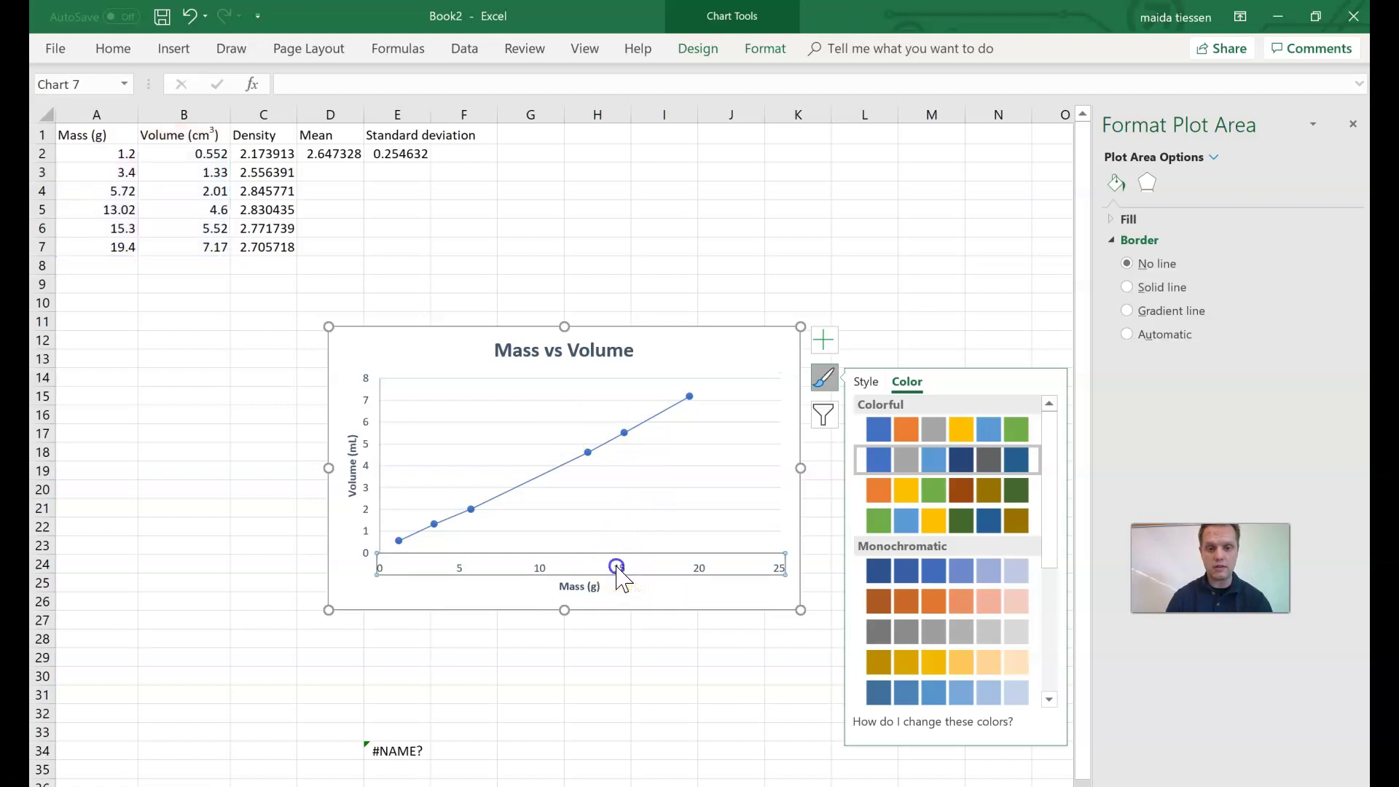
right_click(617, 568)
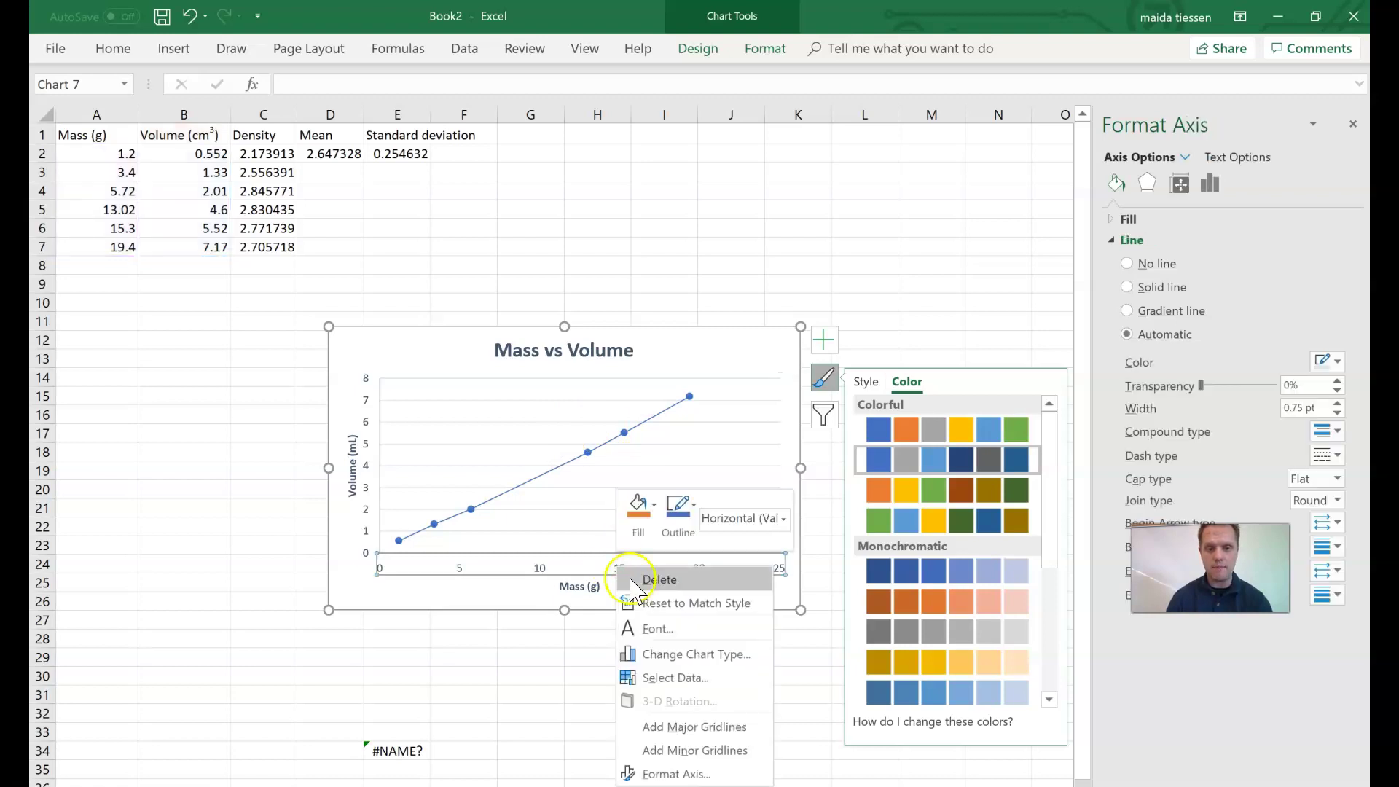
click(676, 773)
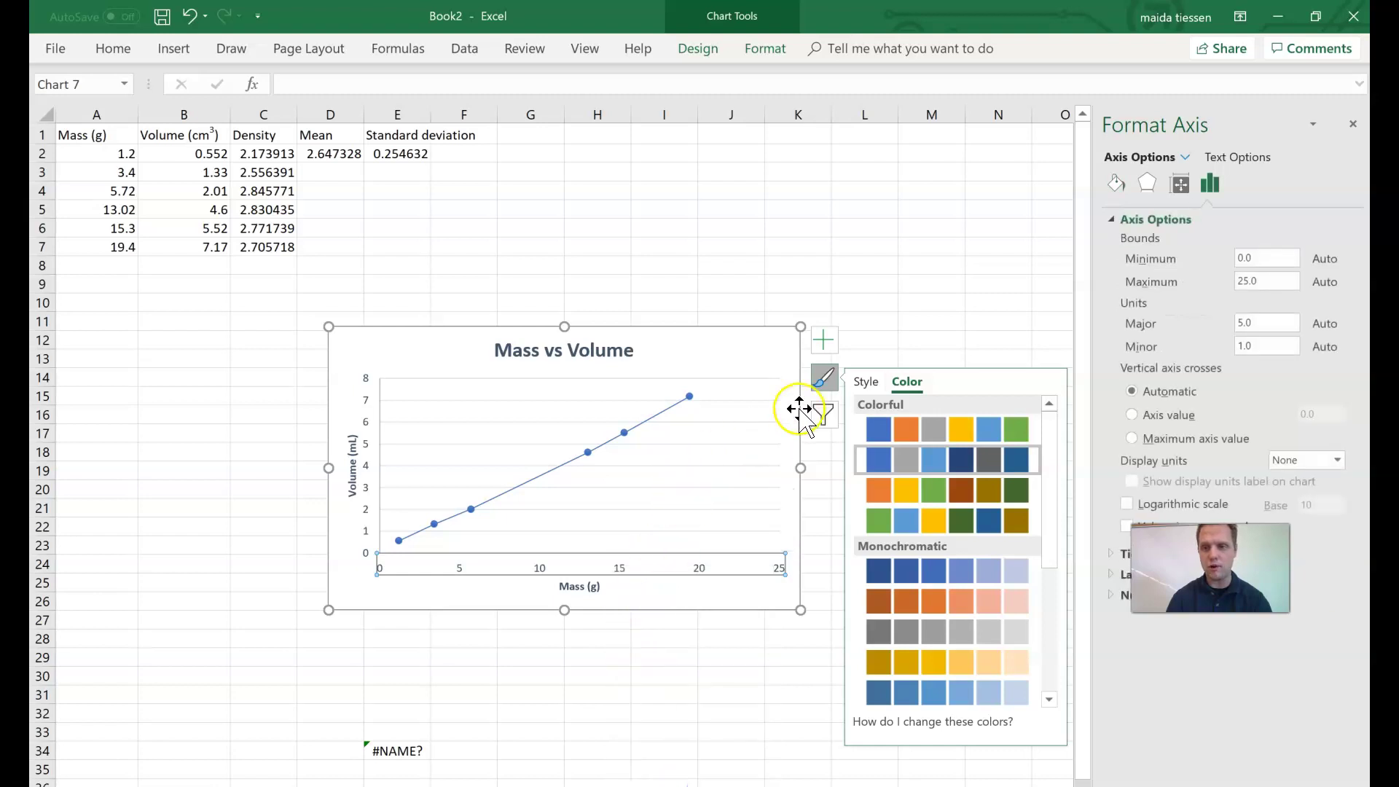
click(824, 377)
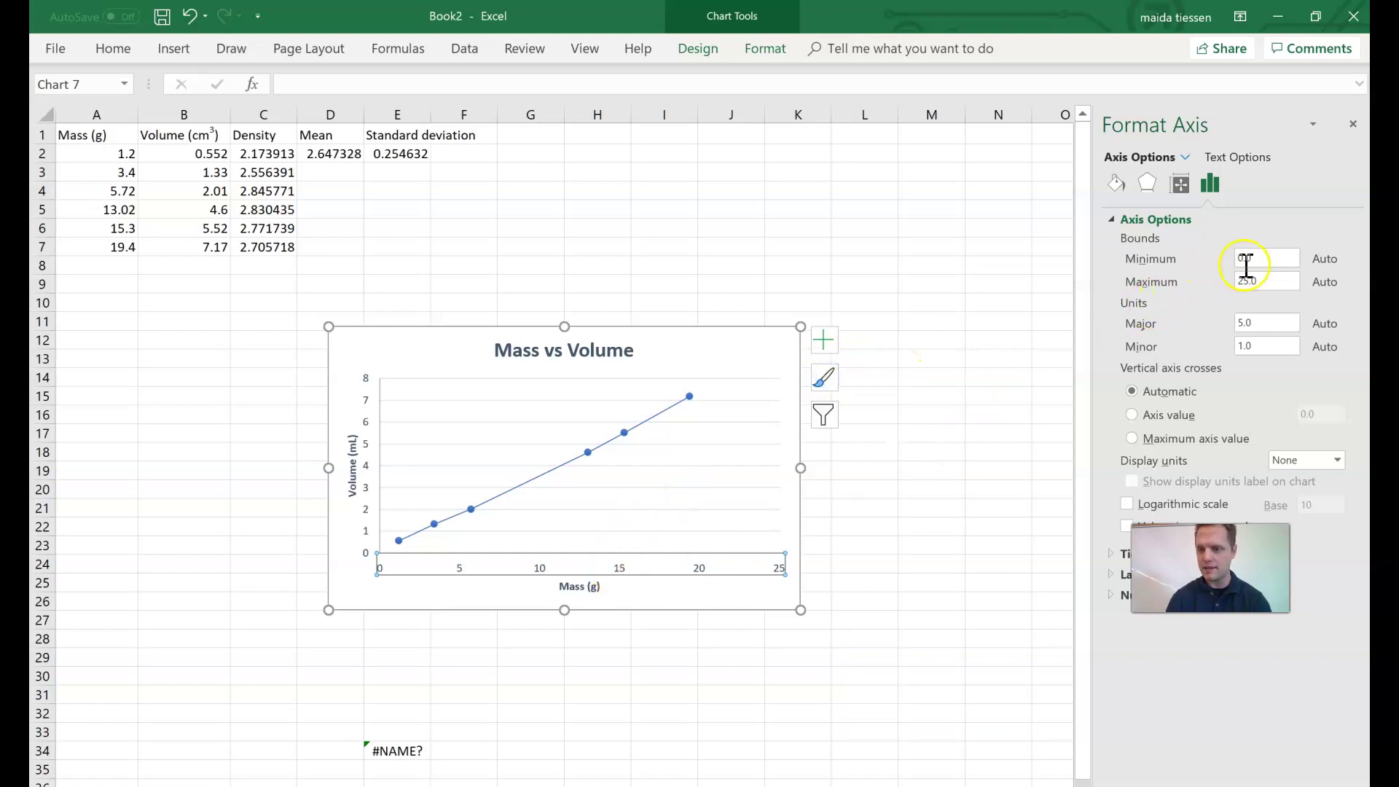
click(1263, 328)
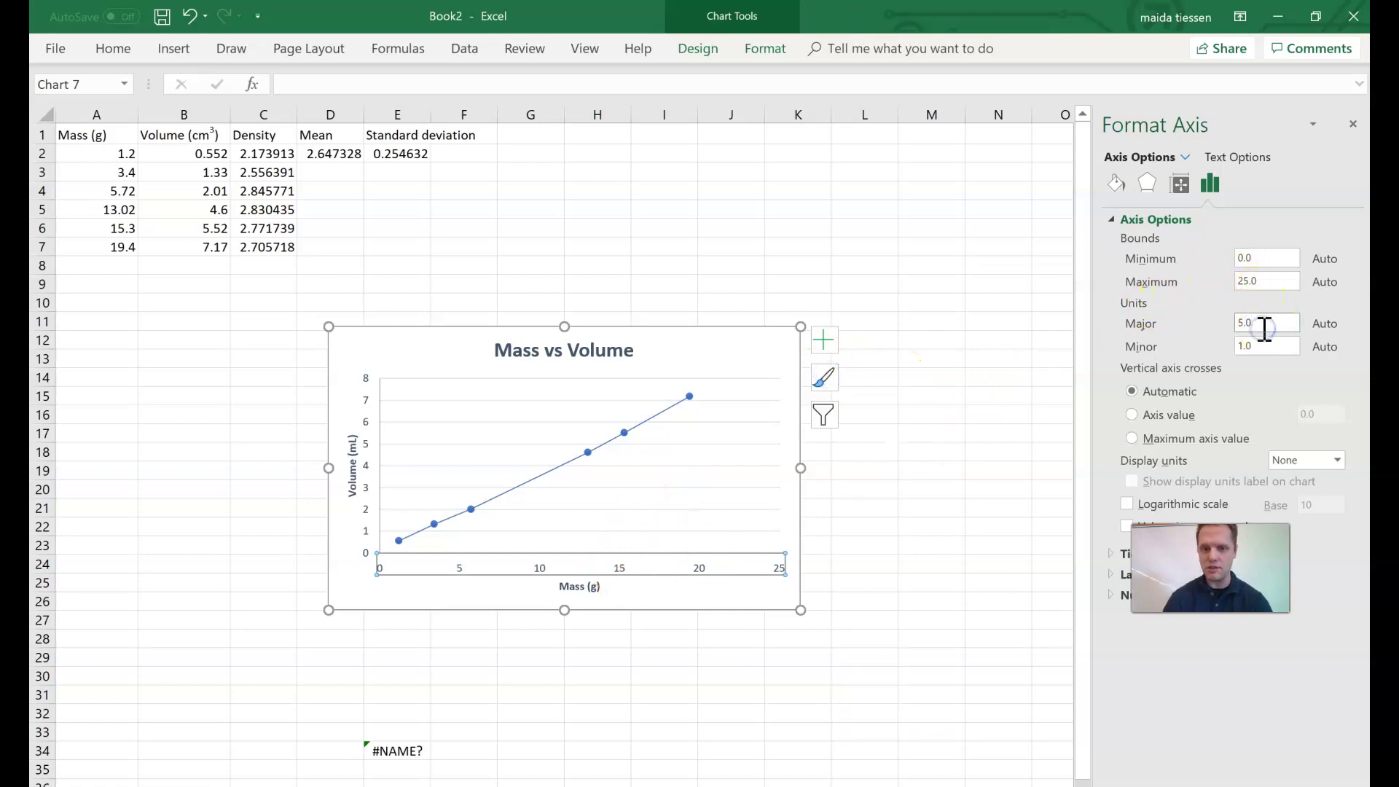
key(Return)
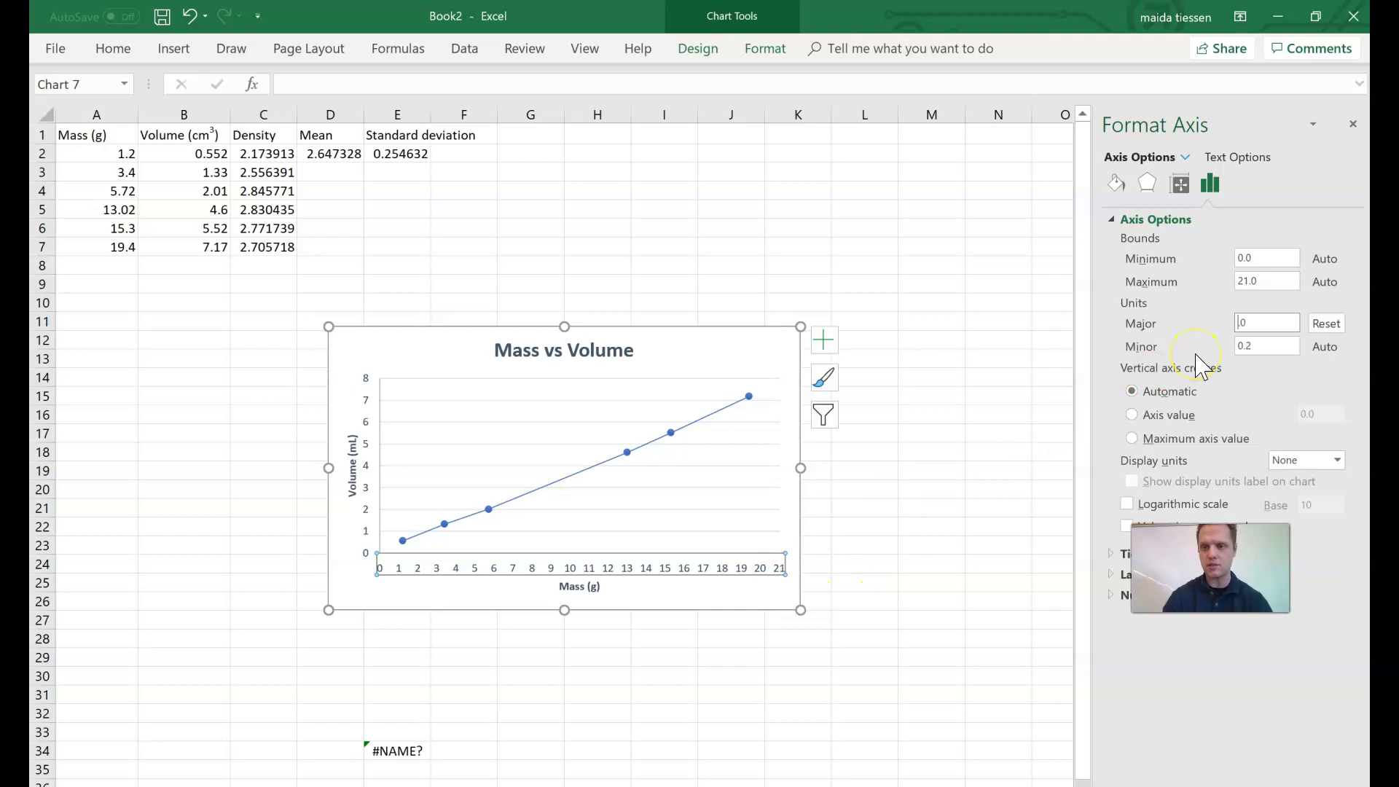
Step: Set the horizontal Mass (g) axis's major unit to 2 and move the chart to a new sheet named Mass vs Volume Graph
key(Return)
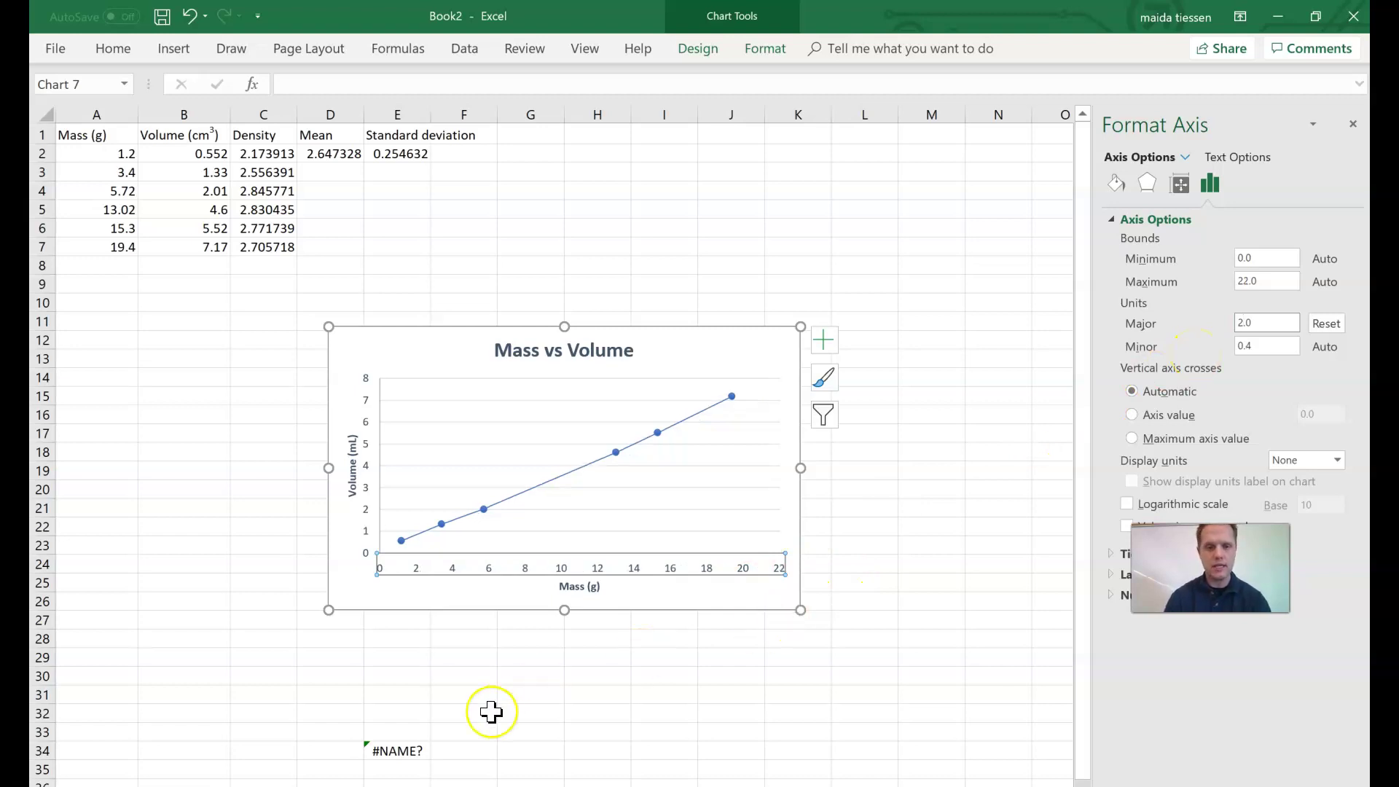
click(403, 609)
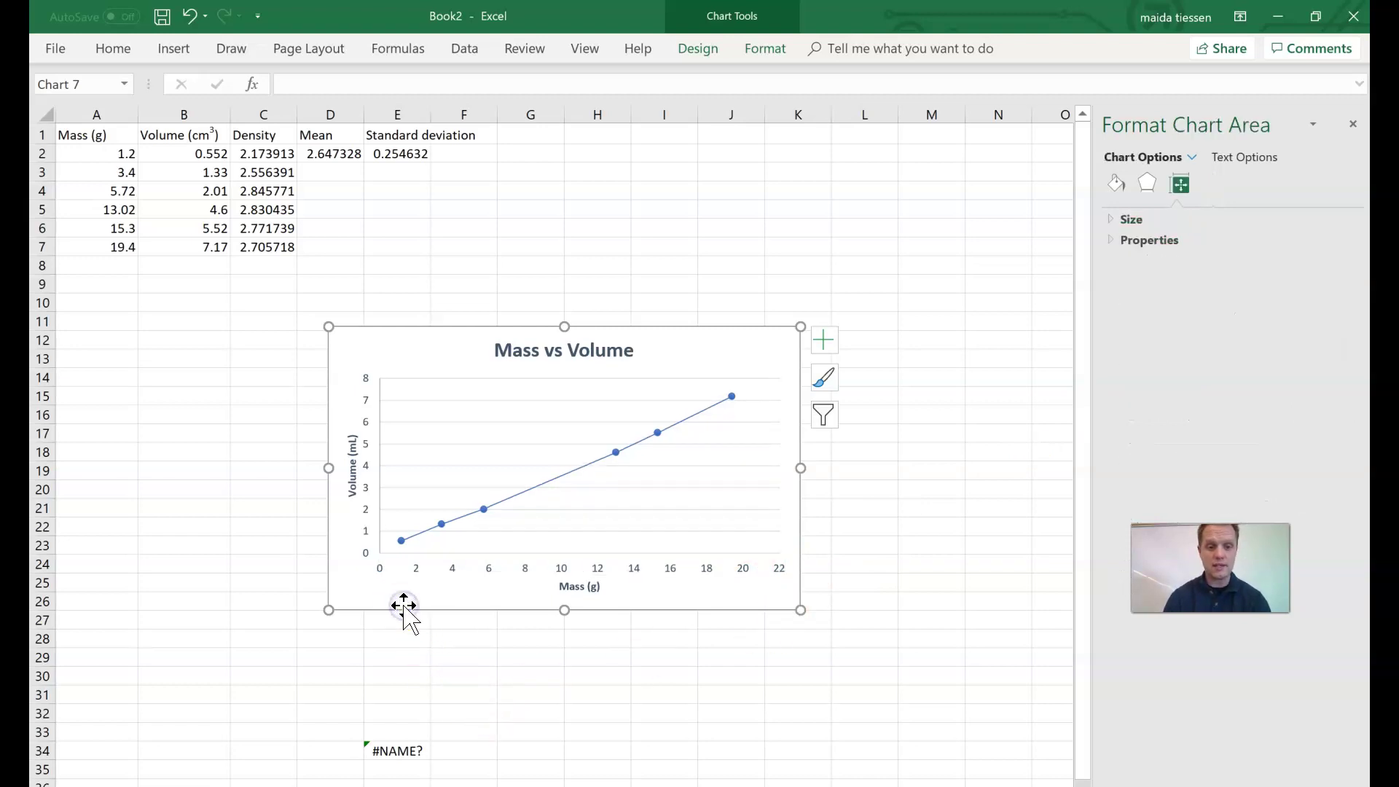
right_click(405, 609)
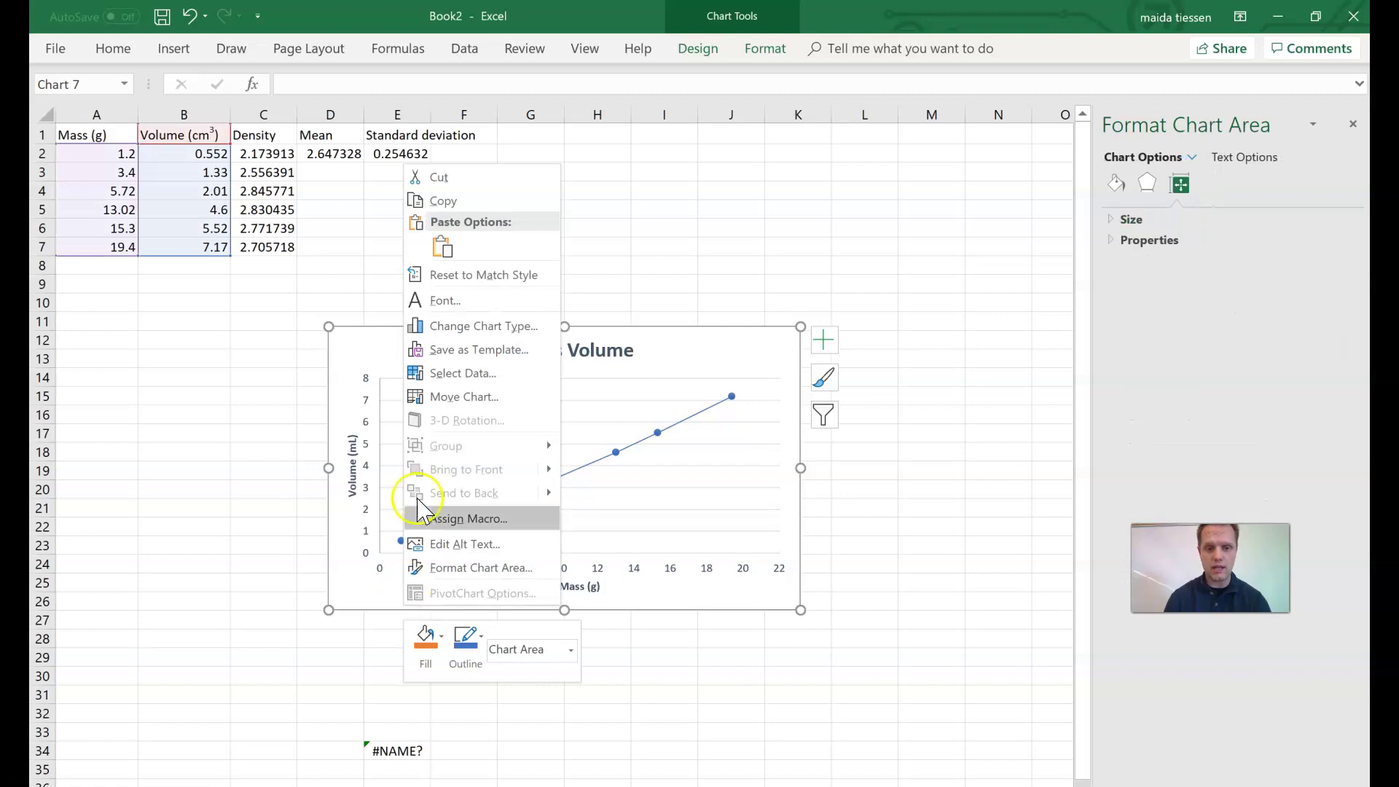
click(466, 397)
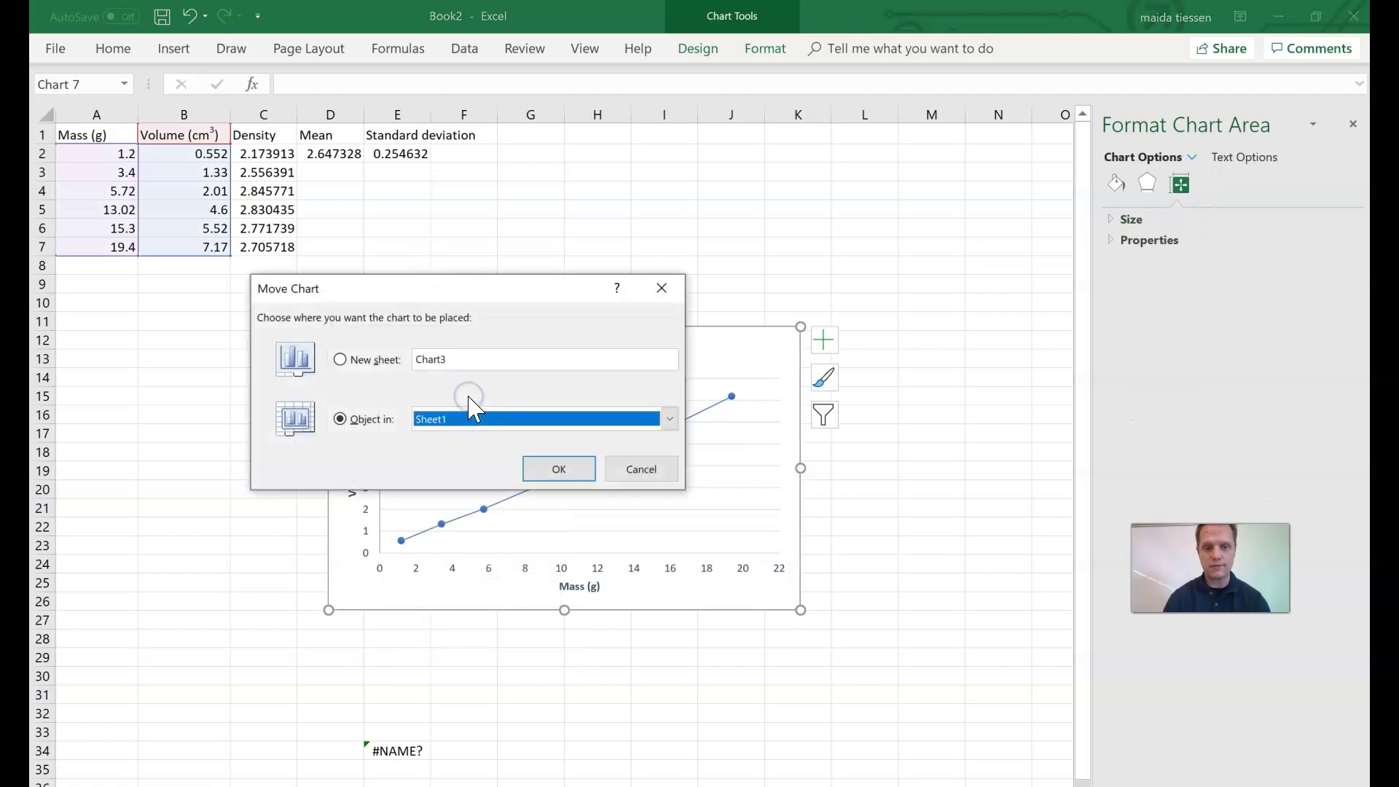
click(381, 368)
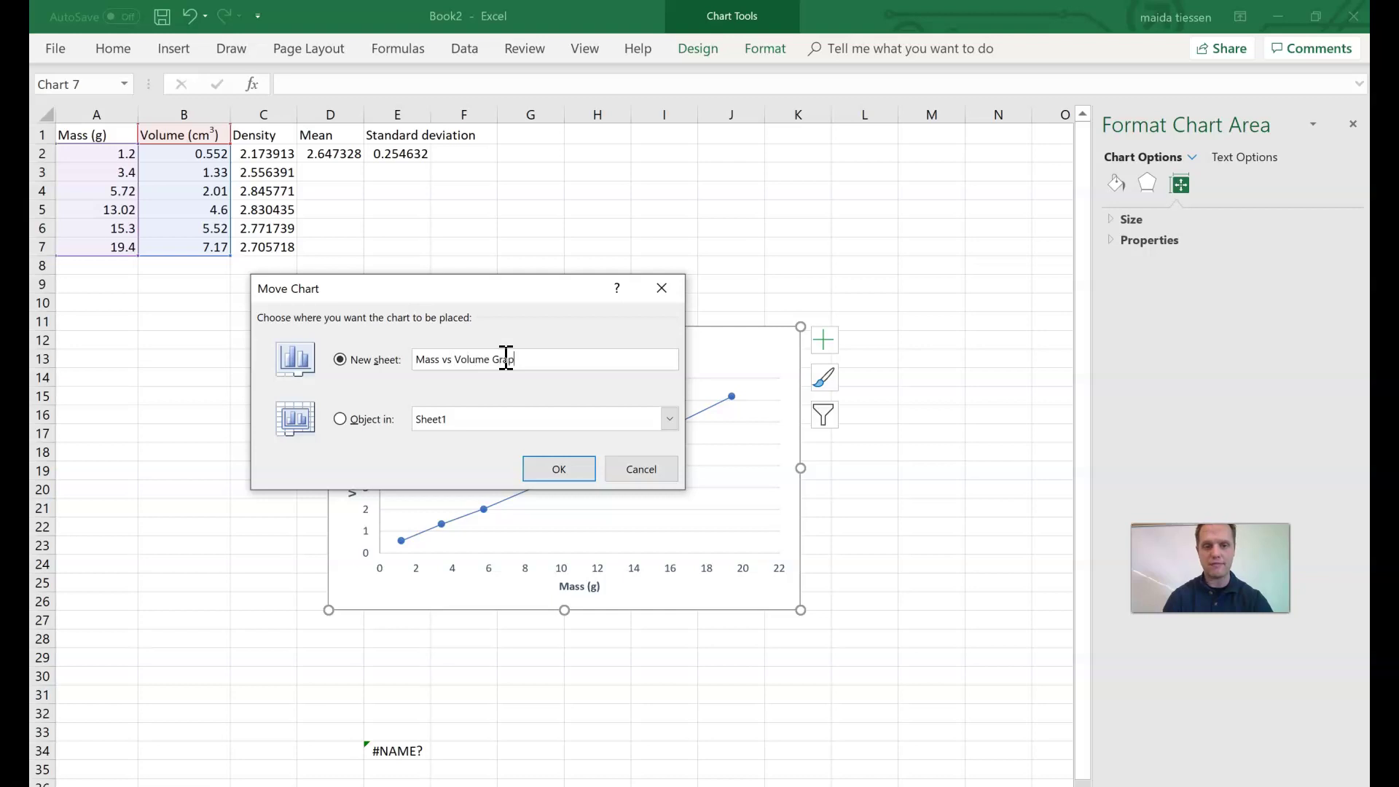
click(550, 469)
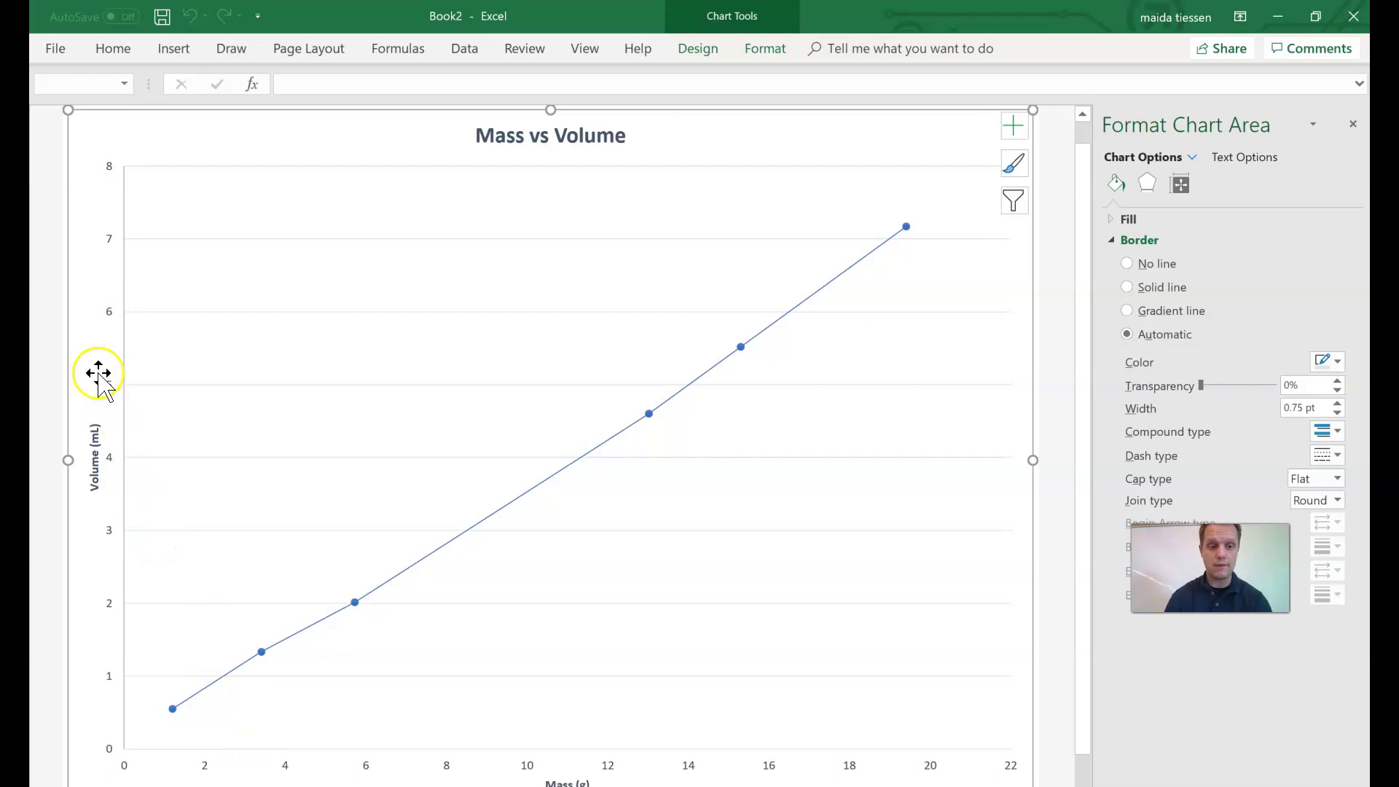
Step: Copy the whole Mass vs Volume chart from its chart sheet
right_click(90, 356)
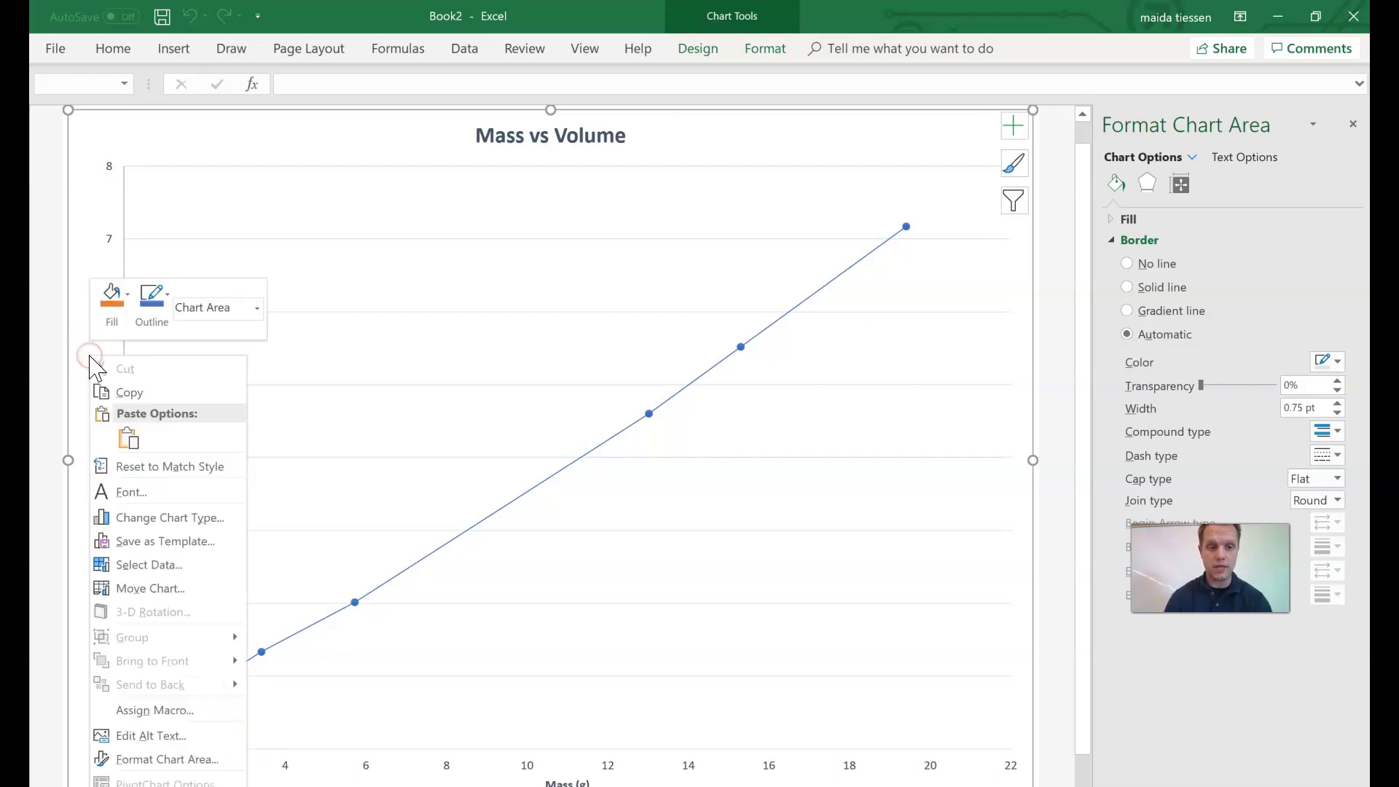
click(140, 392)
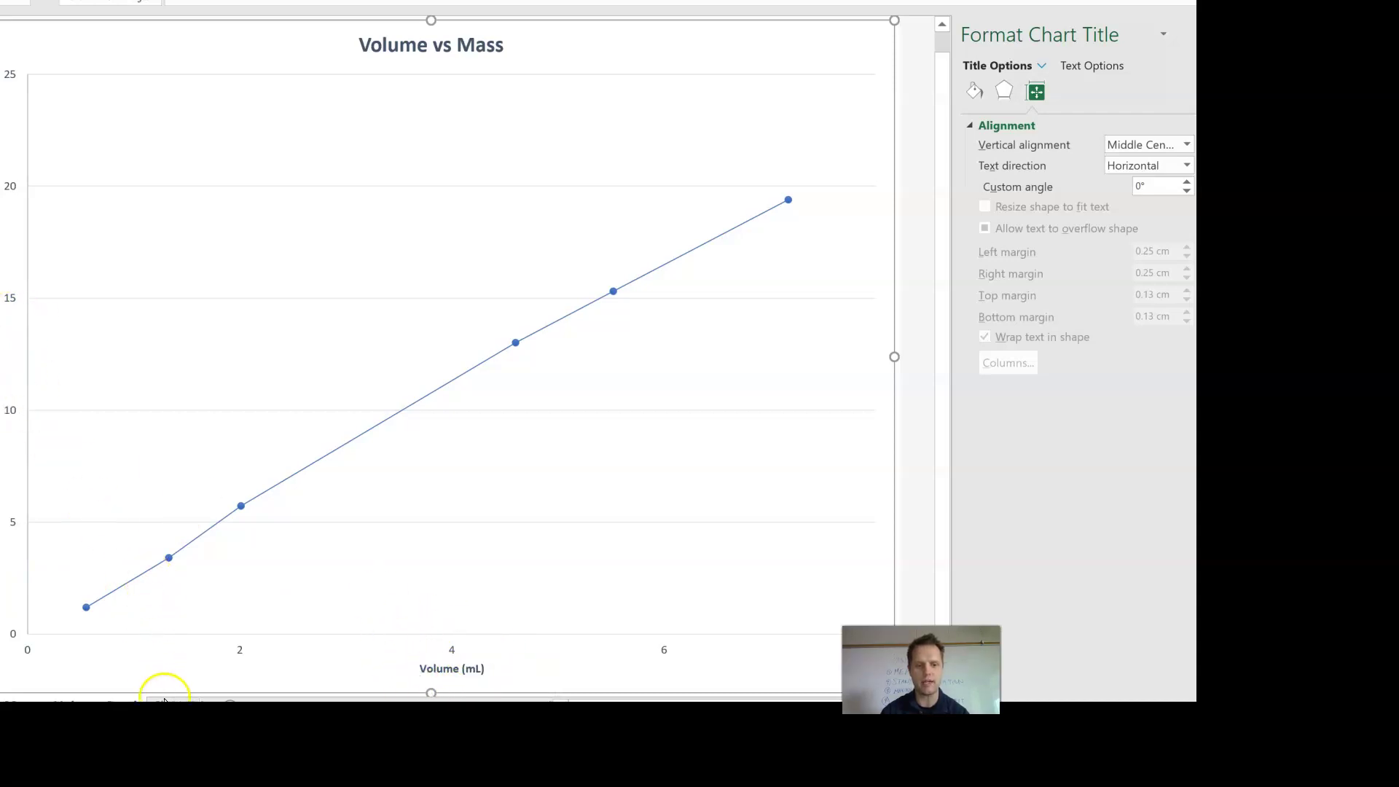
key(Escape)
key(Delete)
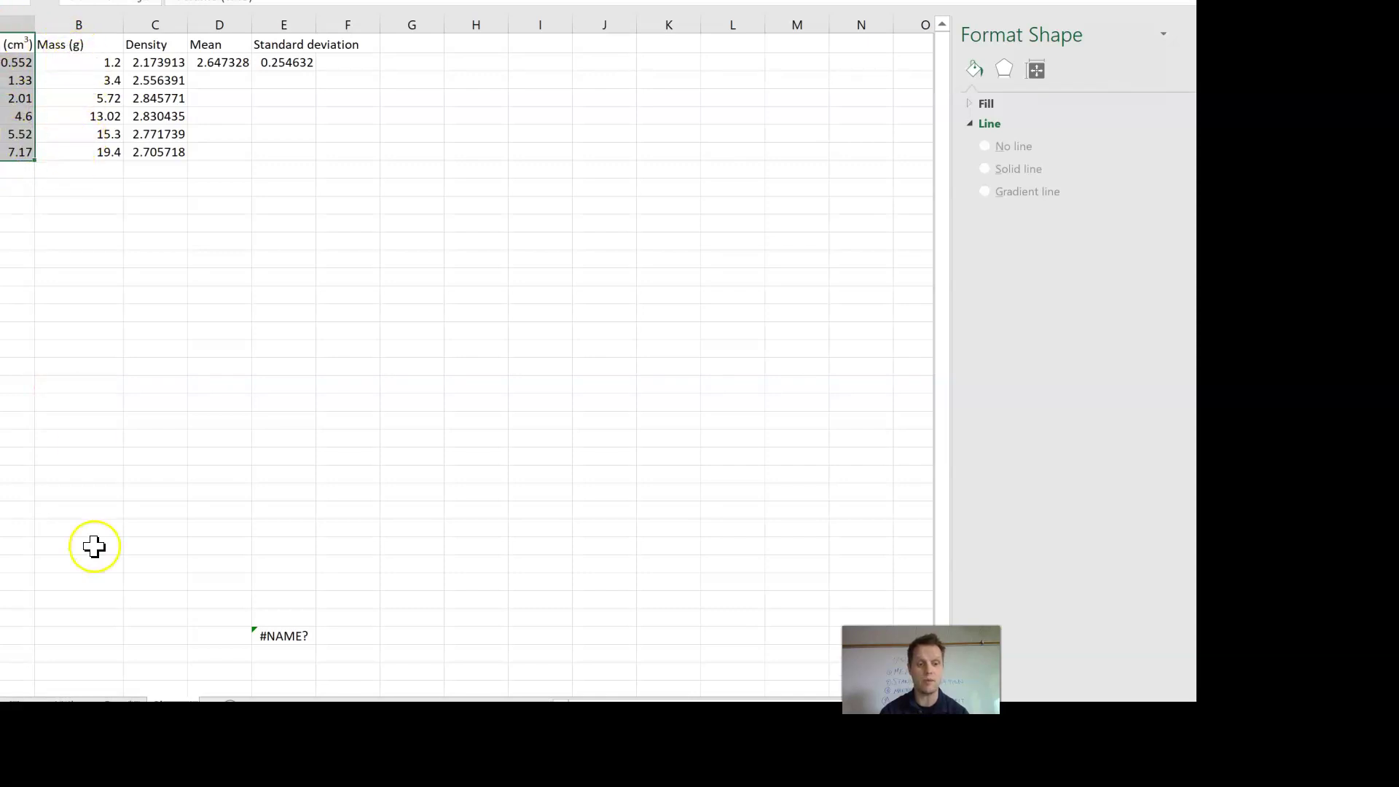
Step: Add a linear trendline with its equation and R-squared value to the Volume vs Mass chart, and move the label to clear space above the line
click(132, 699)
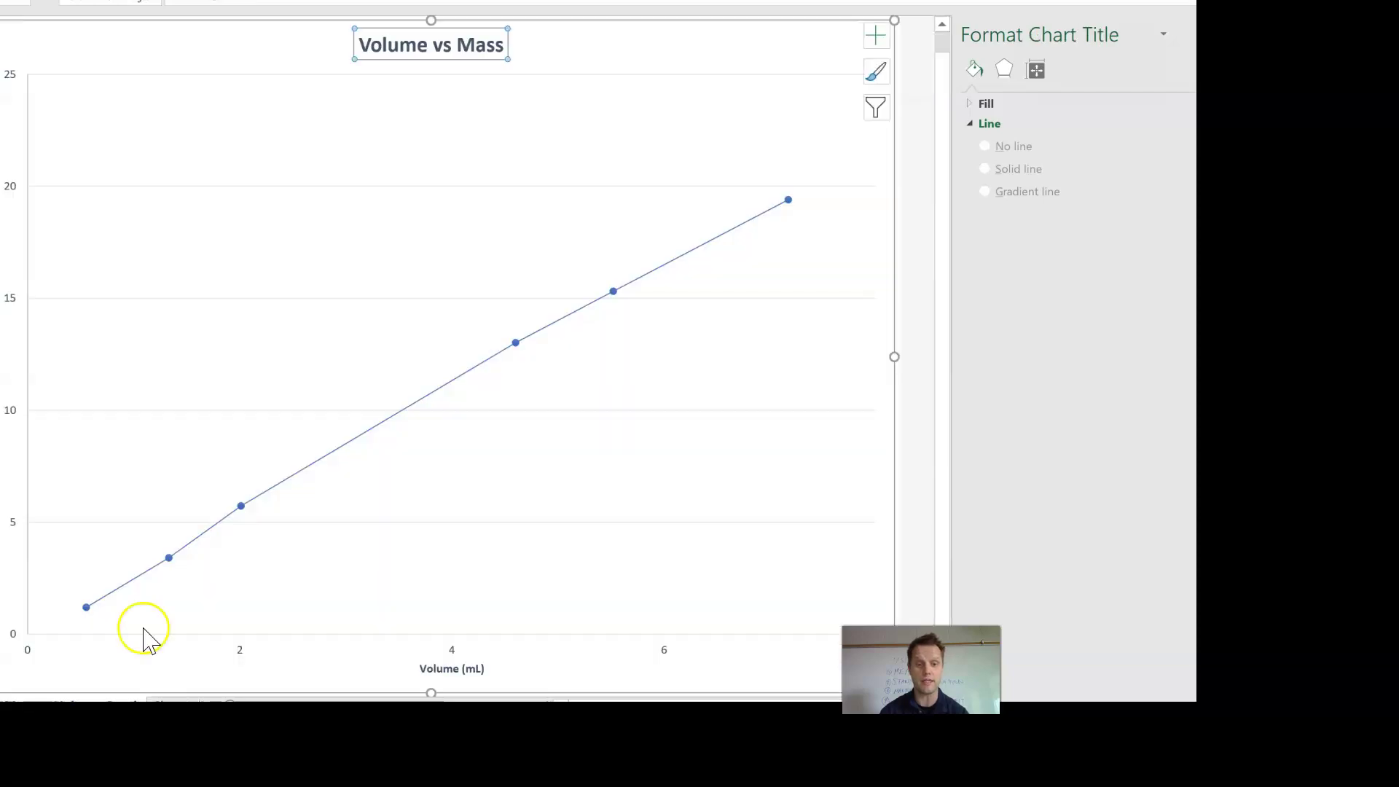
click(240, 508)
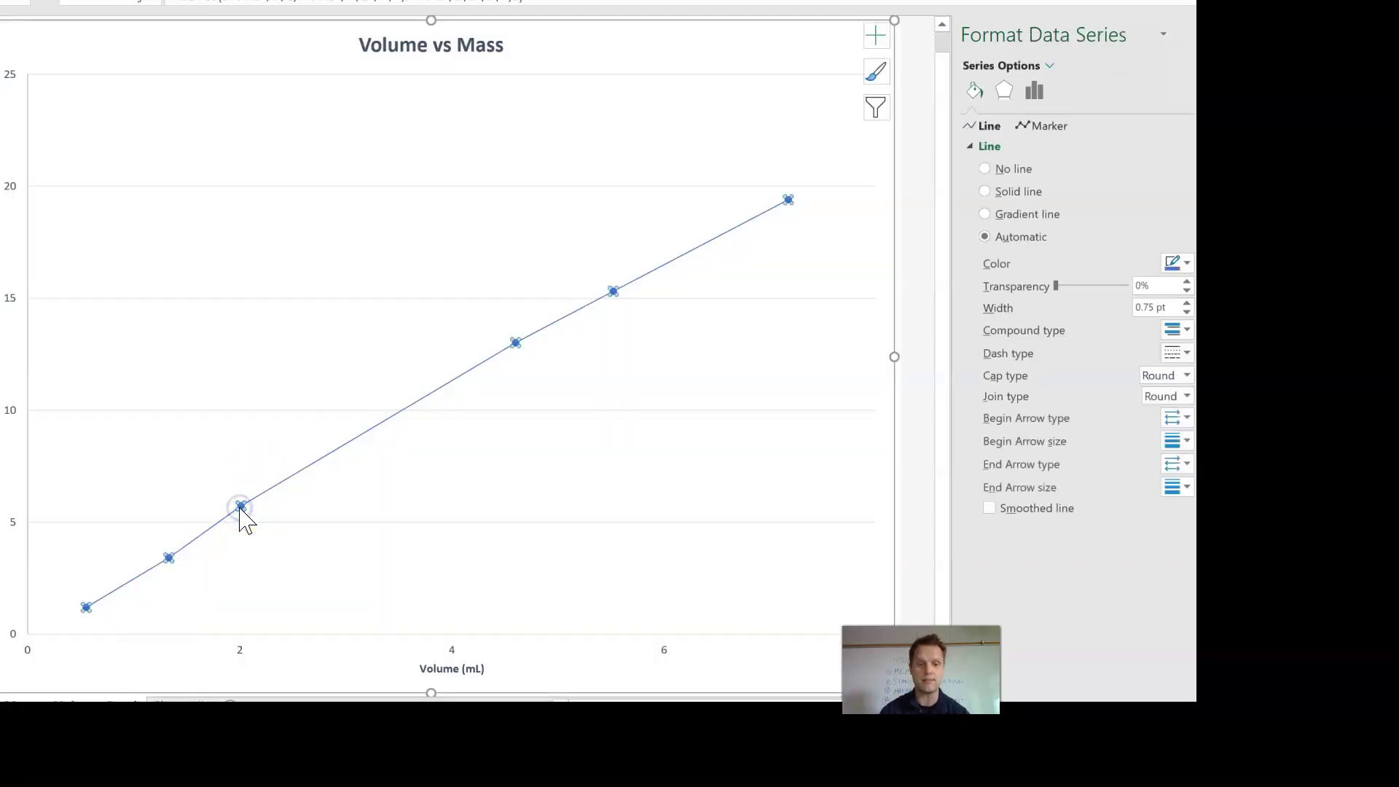
right_click(241, 508)
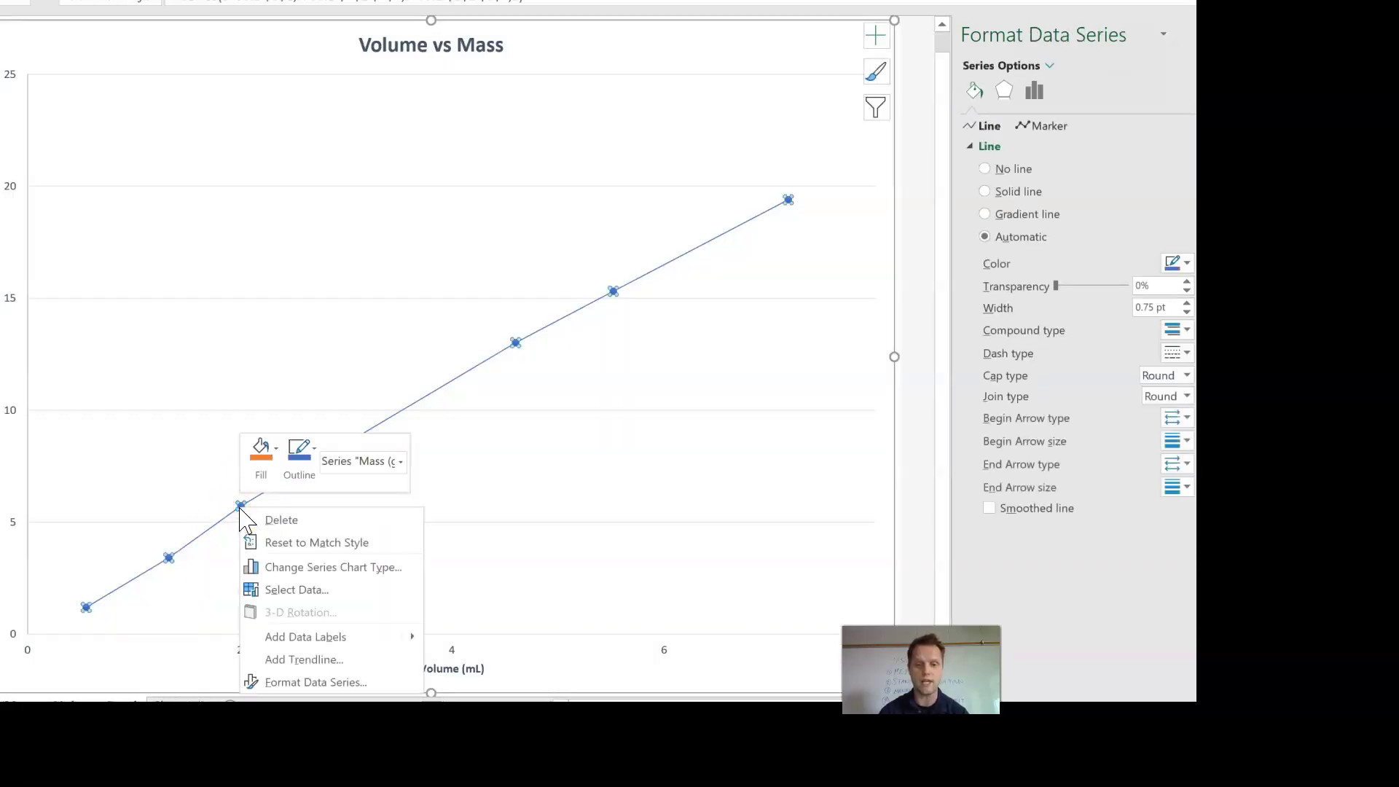
click(321, 682)
click(311, 659)
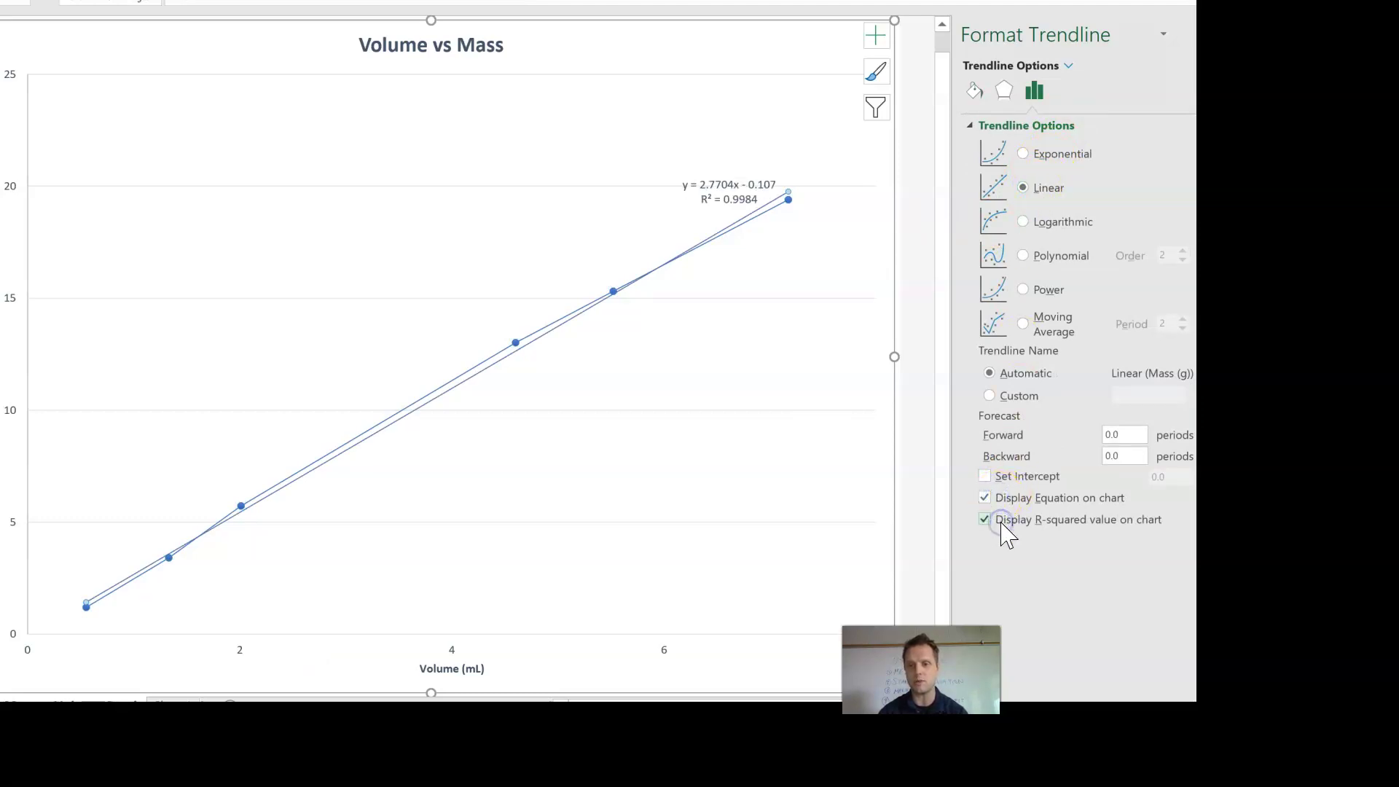
drag(724, 194, 387, 242)
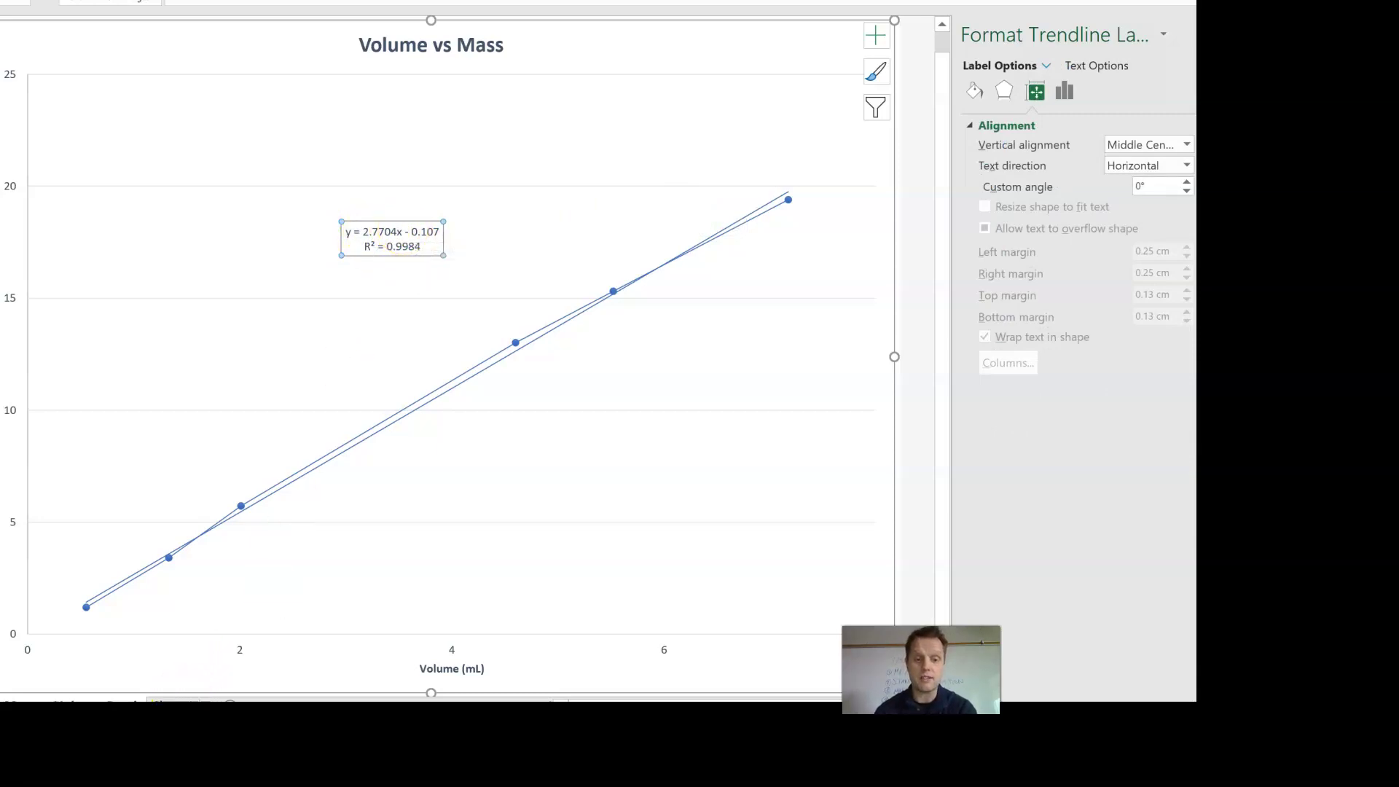
Step: Compare the mean density on the data sheet with the trendline equation on the Volume vs Mass chart
key(ctrl+Page_Up)
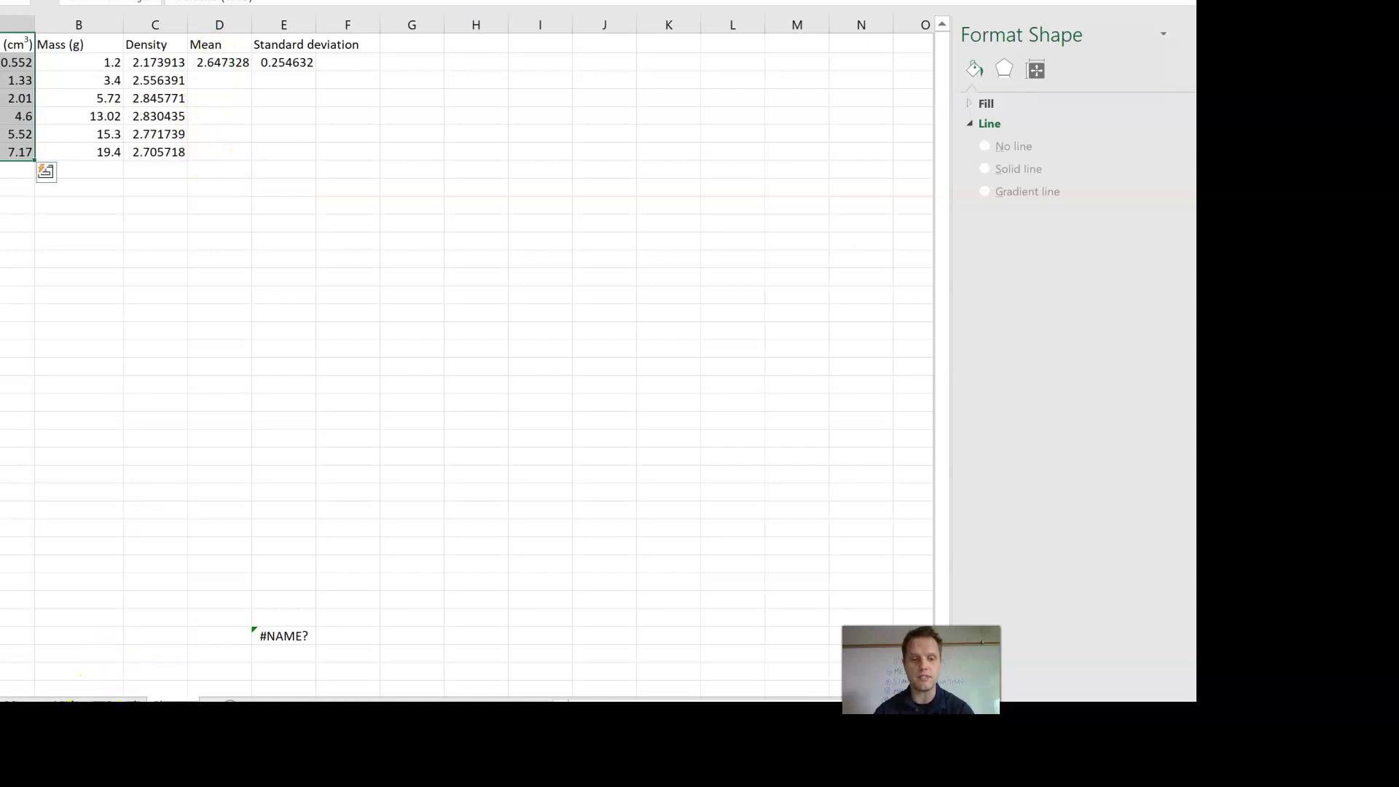
click(109, 698)
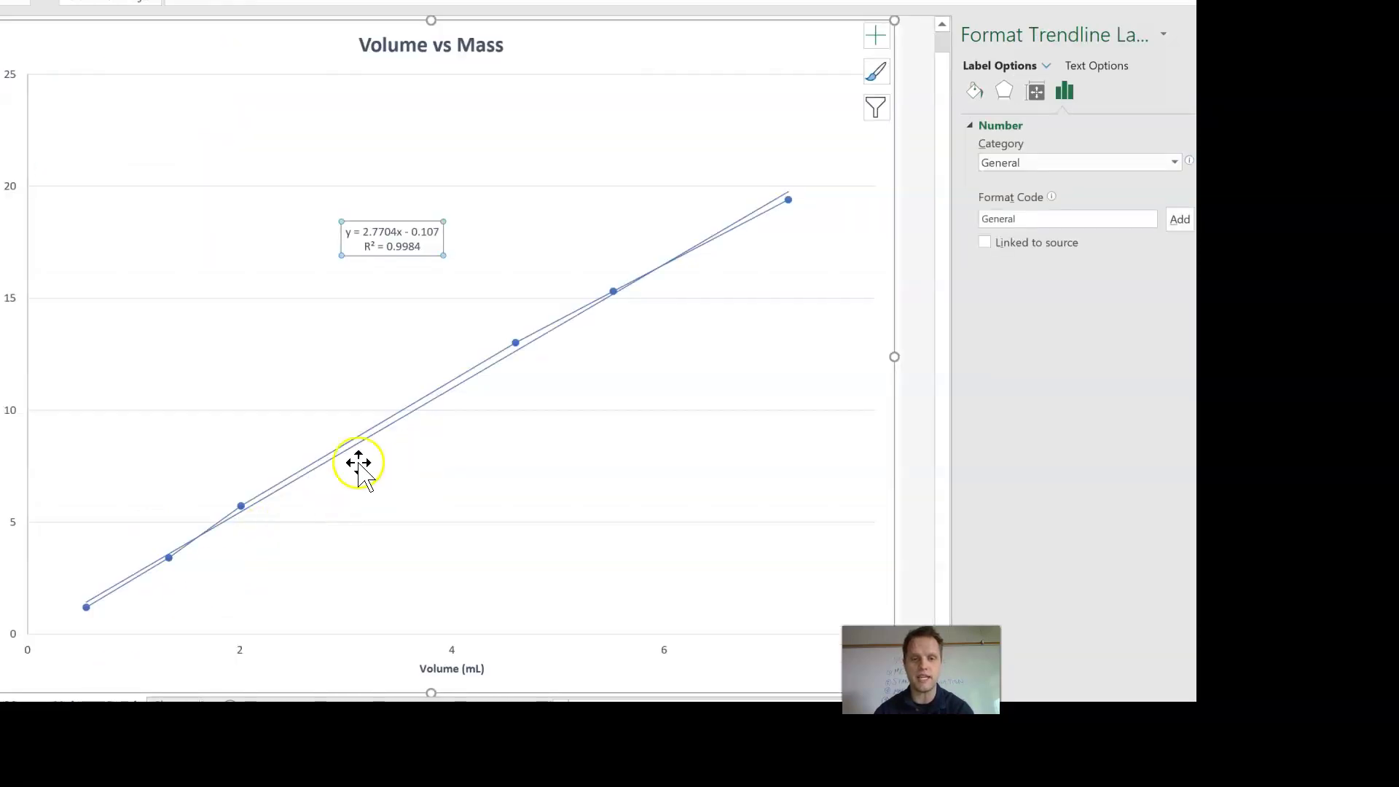